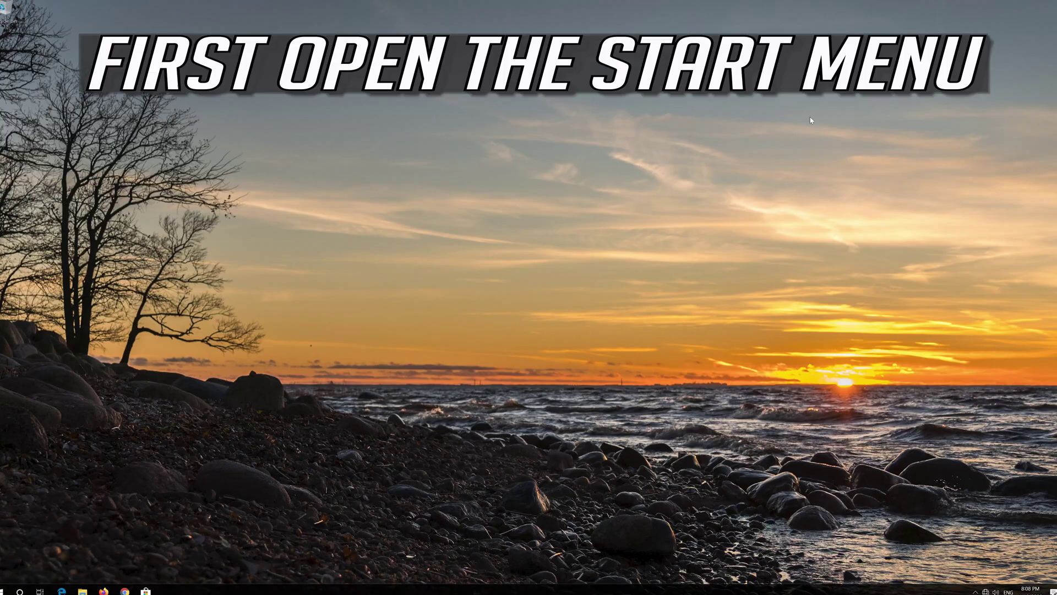
Step: Launch Windows Settings using the gear icon in the Start menu
key(super)
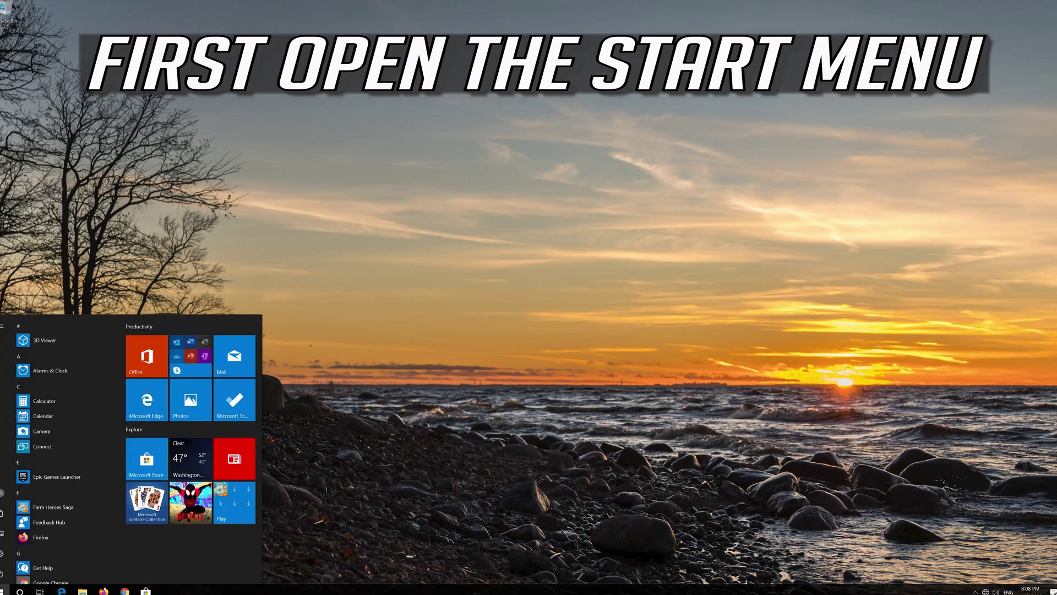
mouse_move(5, 553)
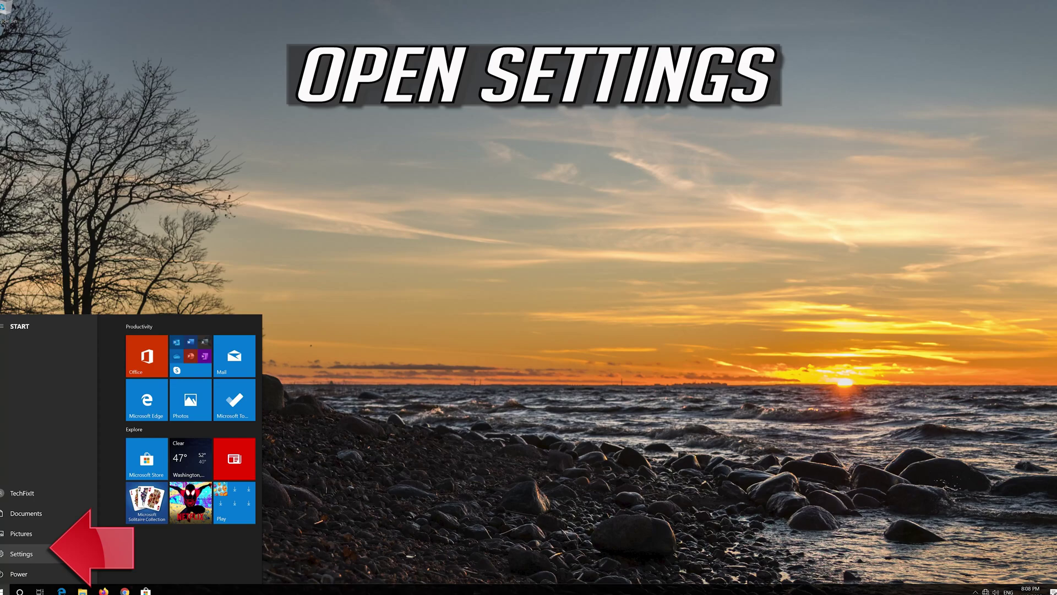
click(63, 553)
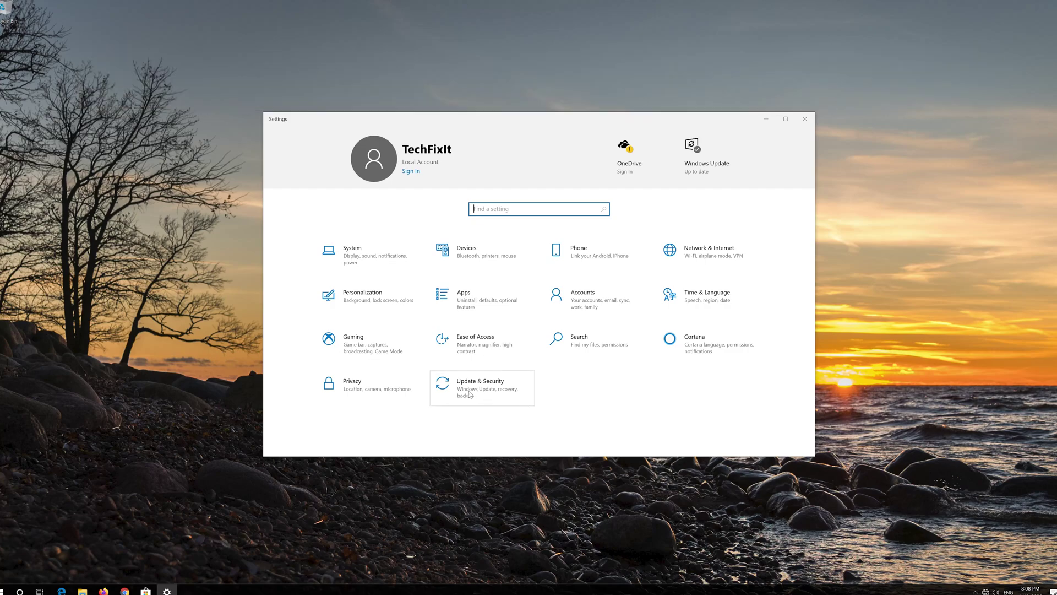
Step: Go to Update & Security > Troubleshoot and select the Internet Connections troubleshooter
click(470, 395)
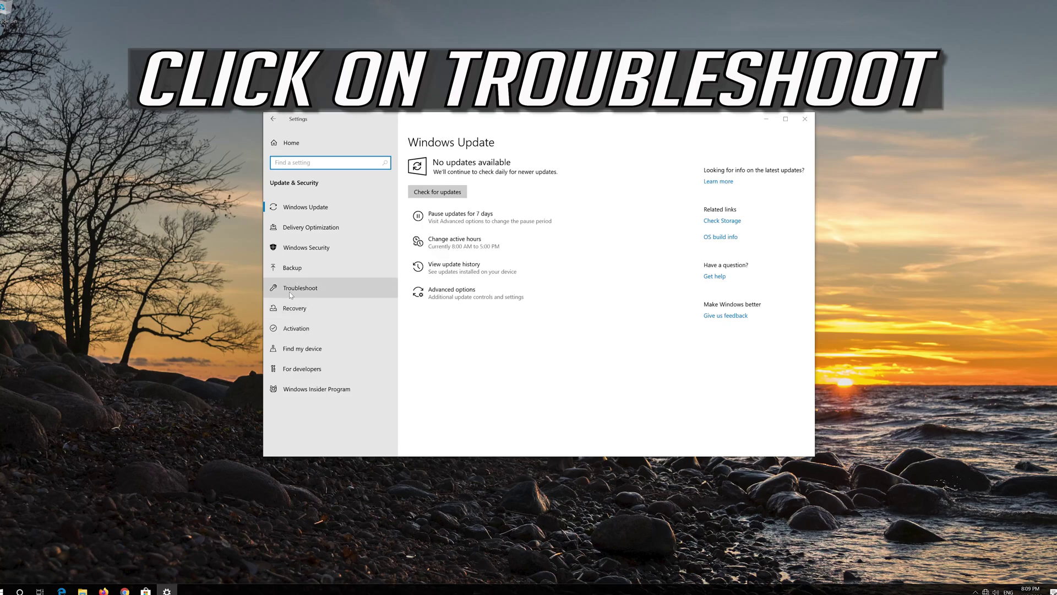
click(339, 291)
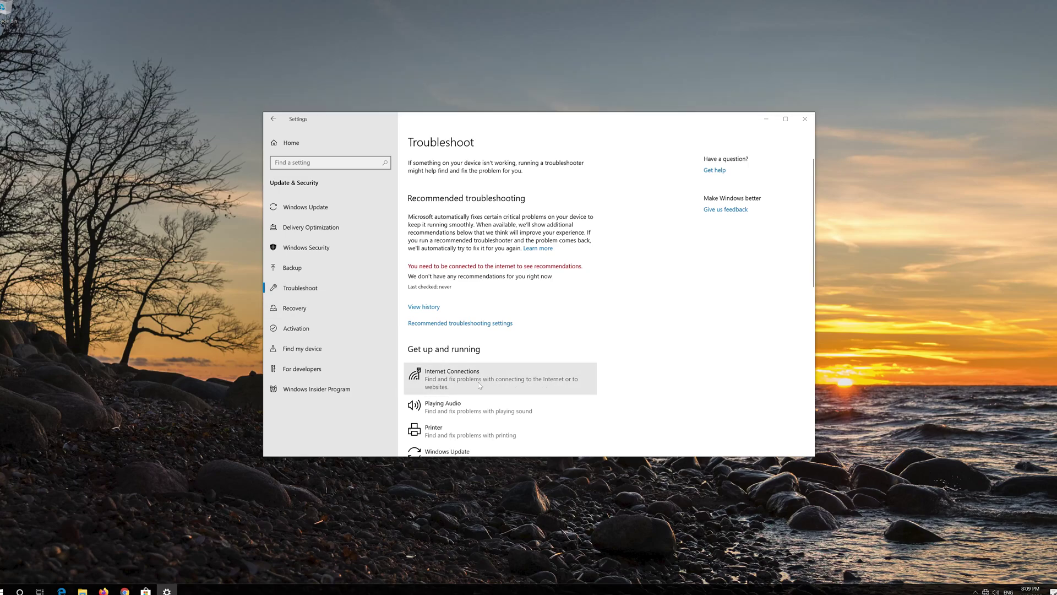
click(497, 384)
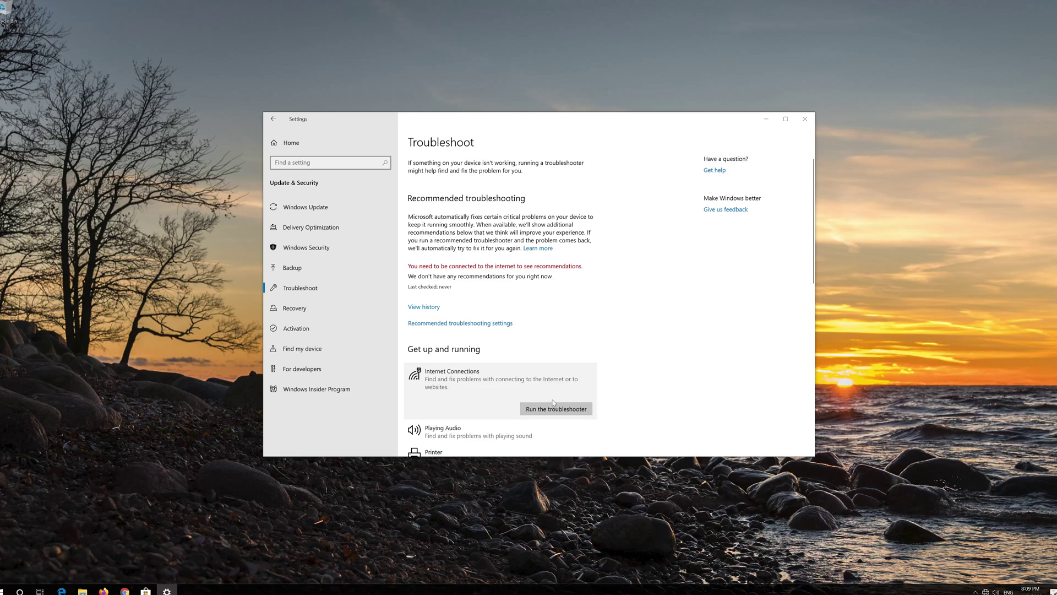
Step: Run the Internet Connections troubleshooter with administrator repairs to fix Ethernet, then close Settings
click(552, 408)
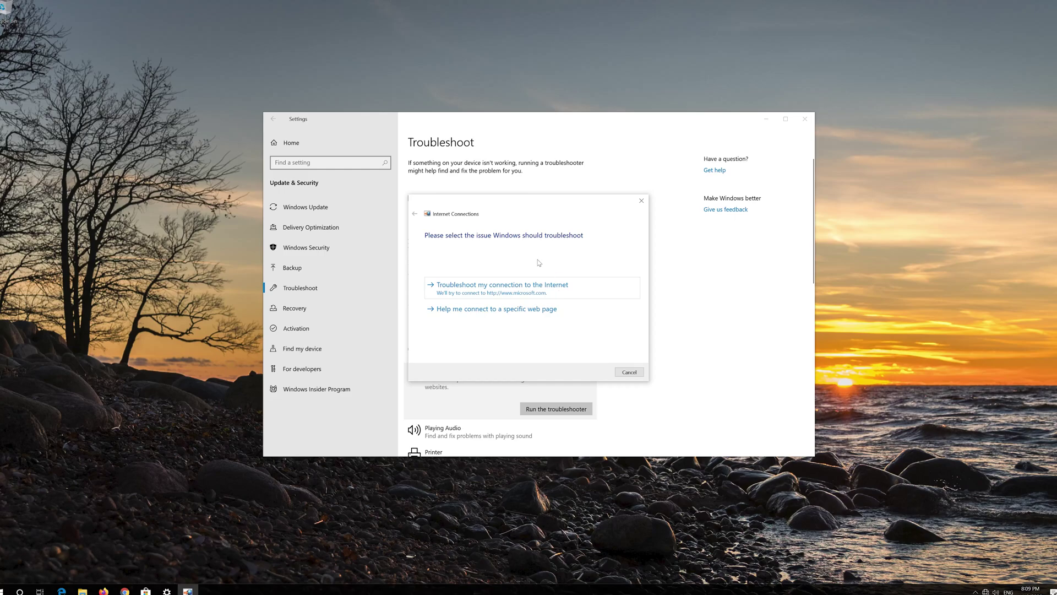
click(548, 291)
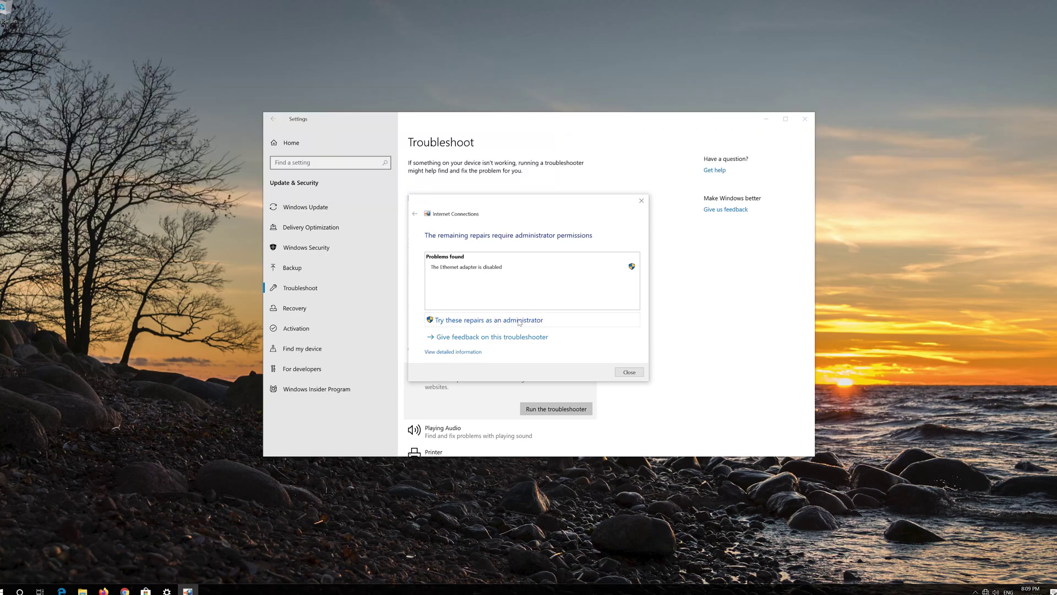
click(527, 320)
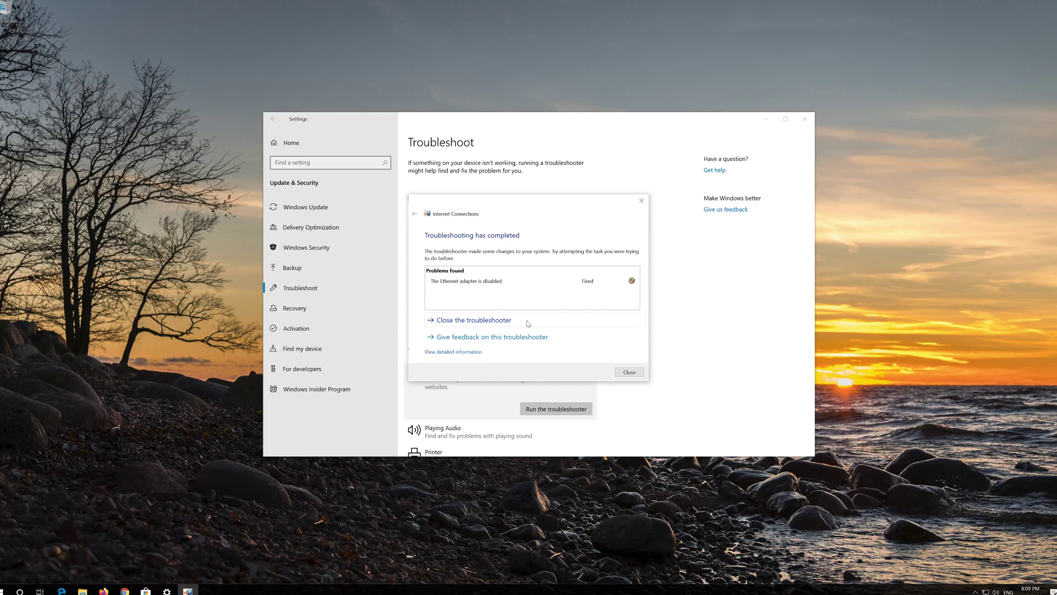
click(527, 323)
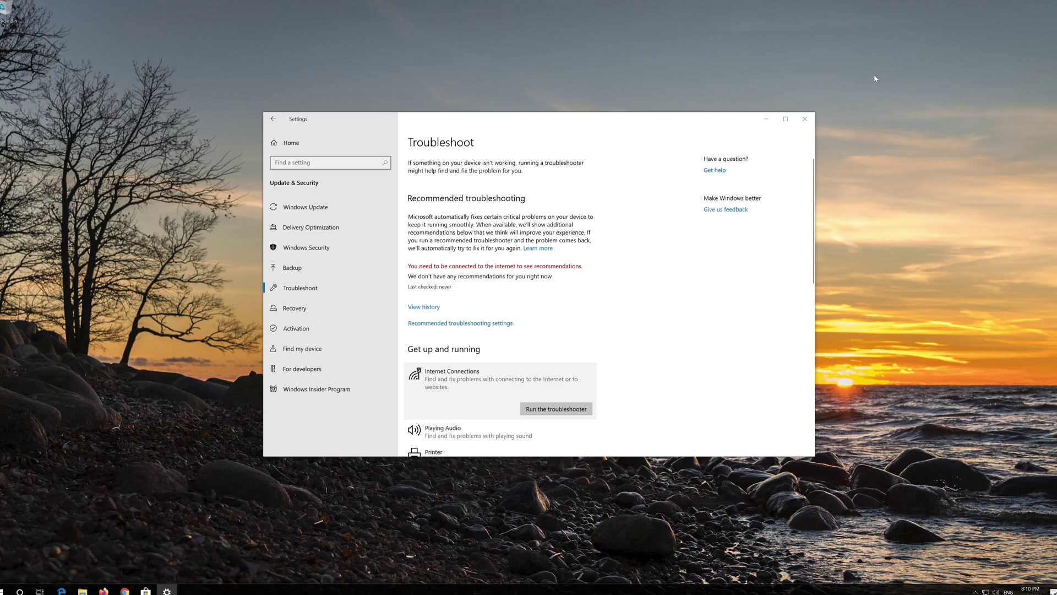
click(804, 118)
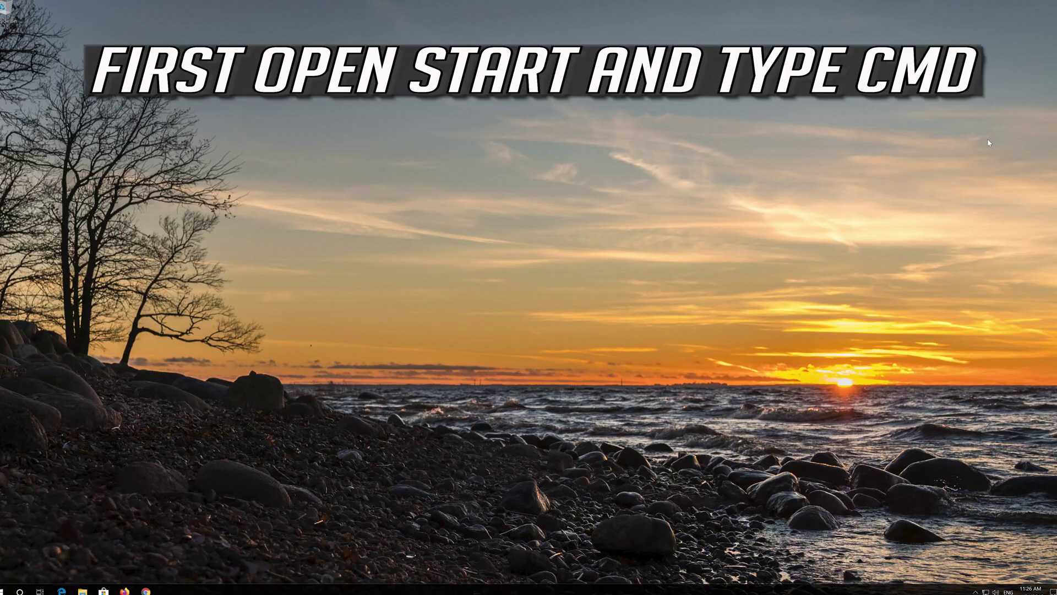
Step: Search for cmd and launch Command Prompt as administrator, approving the UAC prompt
key(super)
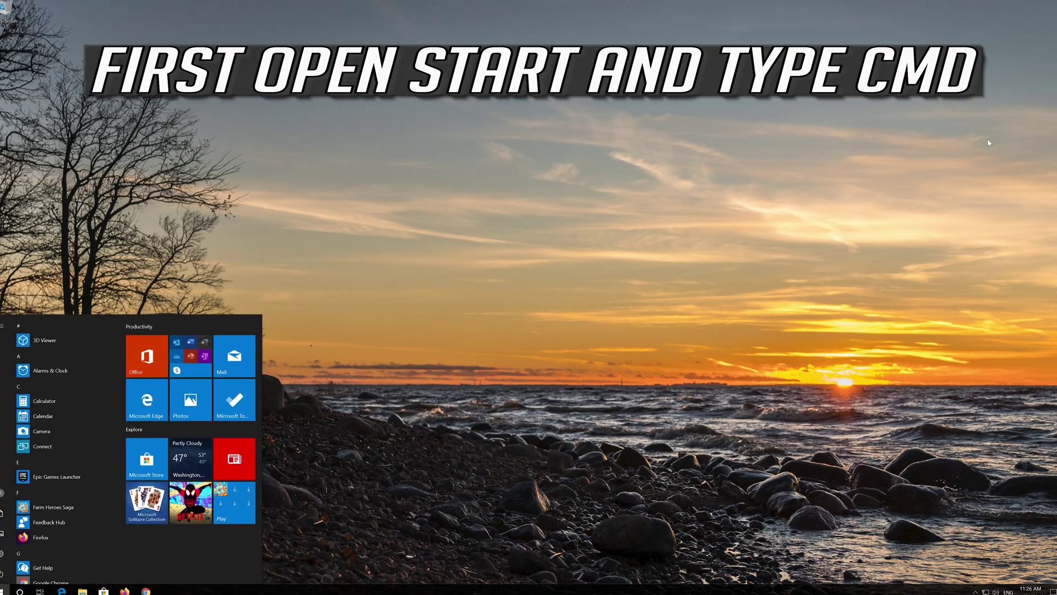
text(cmd)
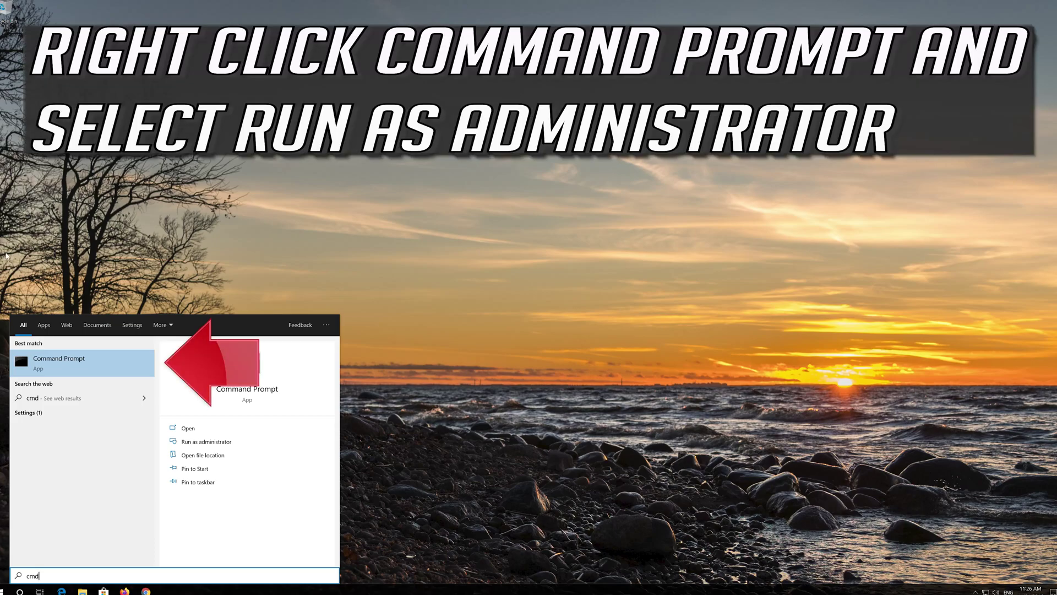
right_click(98, 368)
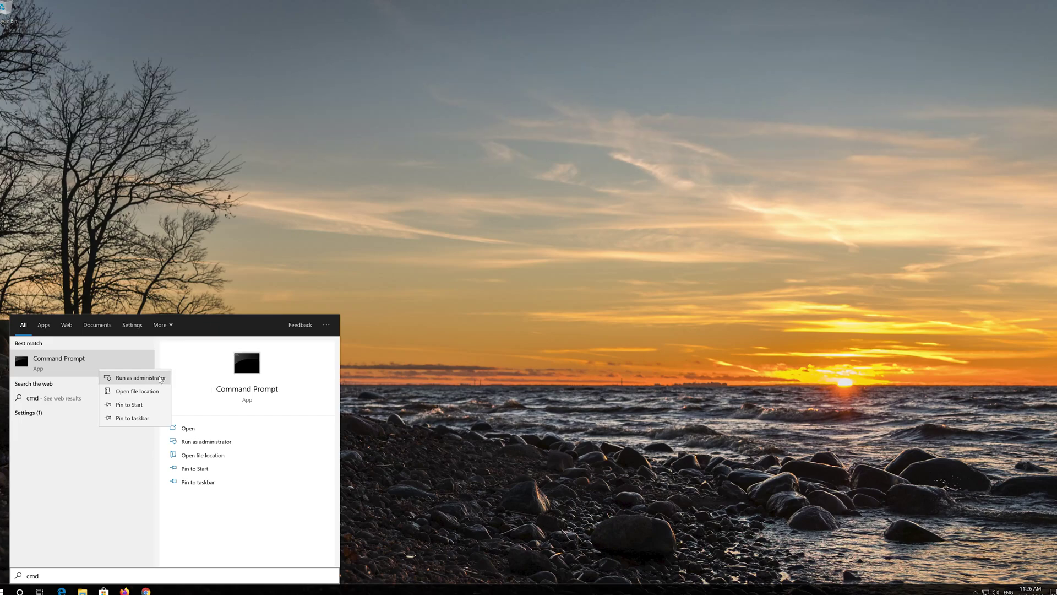
click(161, 378)
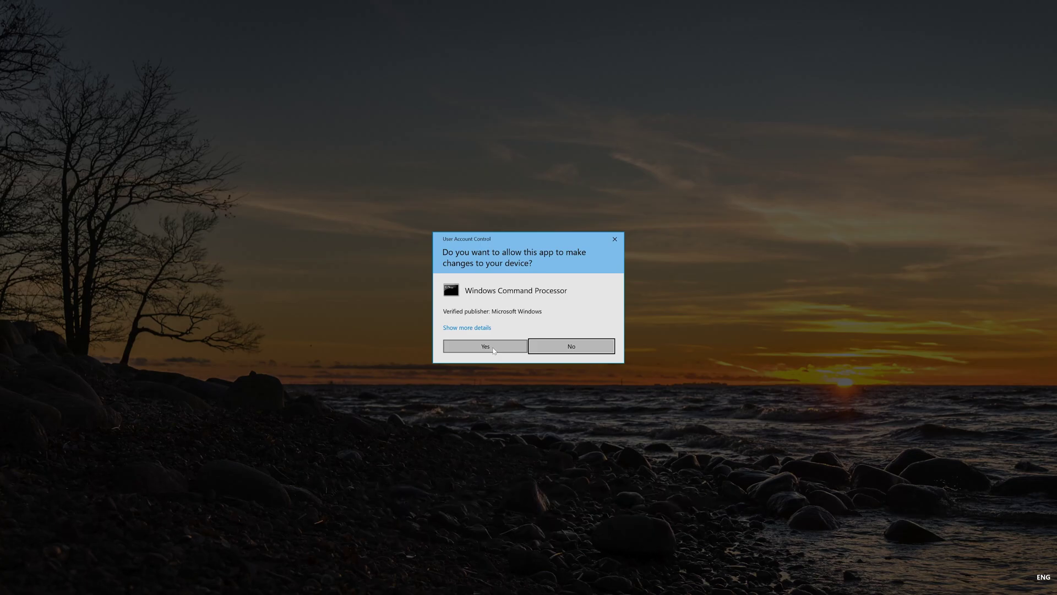
click(485, 347)
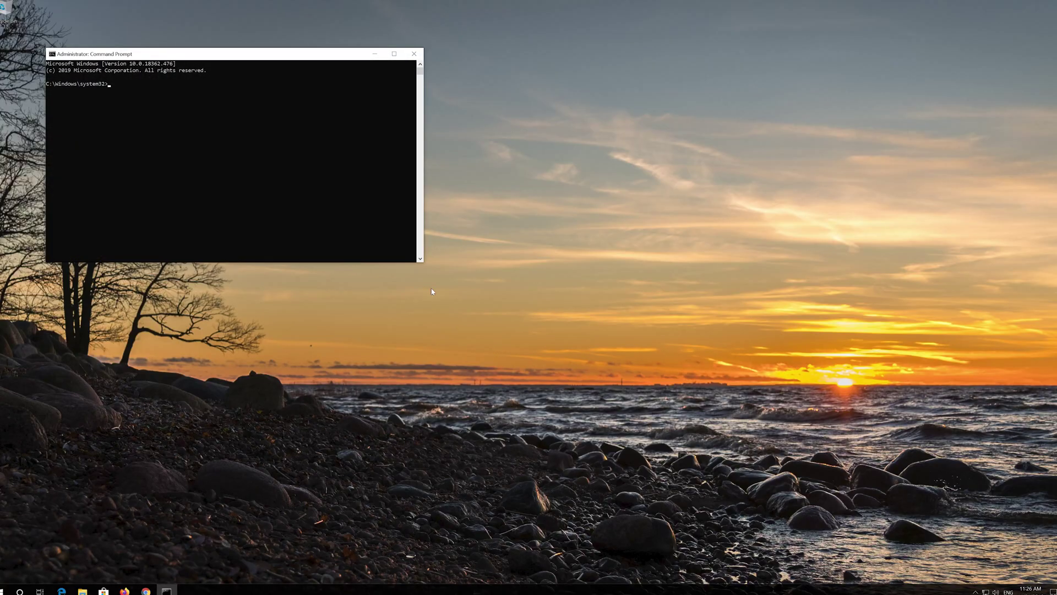
Step: Enlarge the console, then run netsh int ip reset C:\resetlog.txt and netsh winsock reset
drag(316, 55, 566, 171)
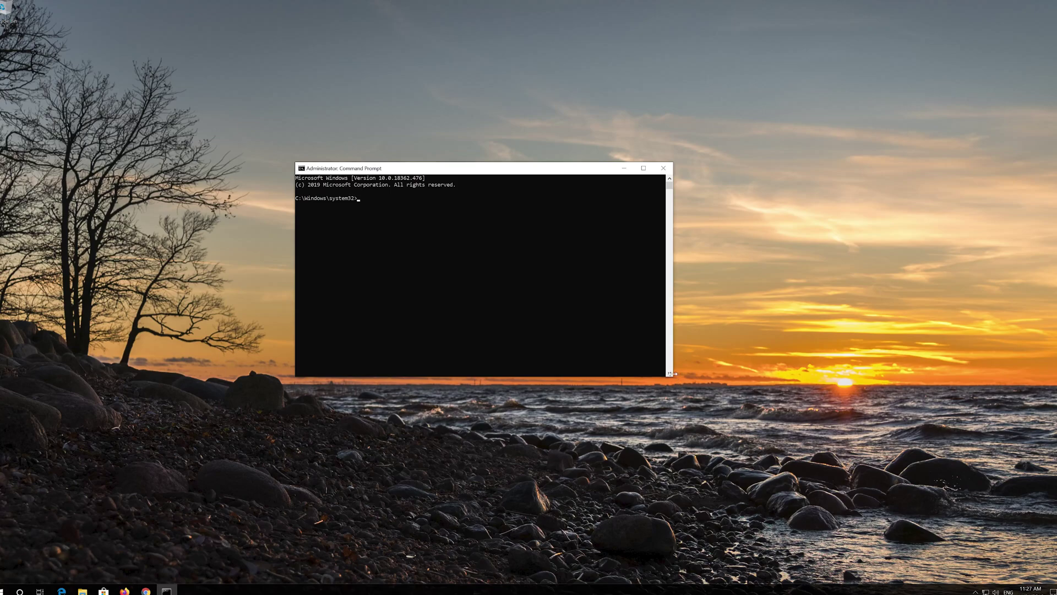
drag(673, 378, 738, 401)
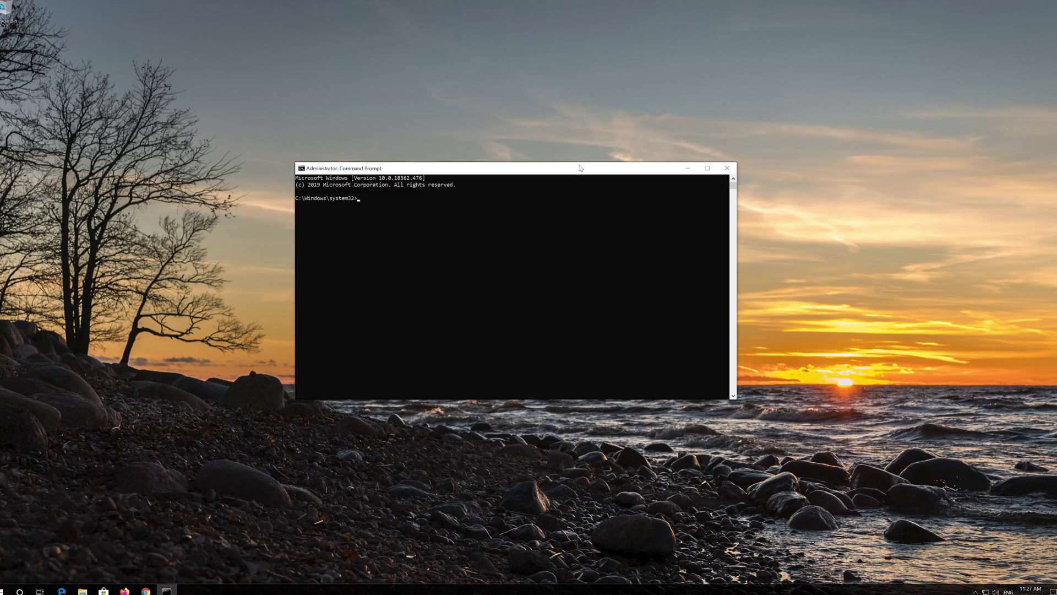
drag(581, 172, 592, 158)
text(nets)
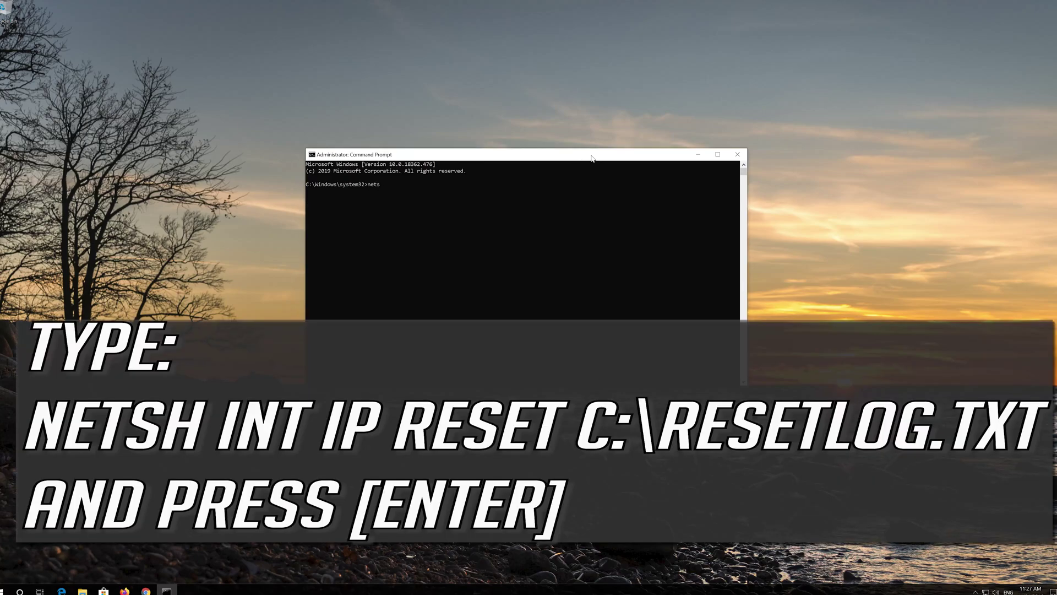
text(h int ip reset C:\resetlog.txt)
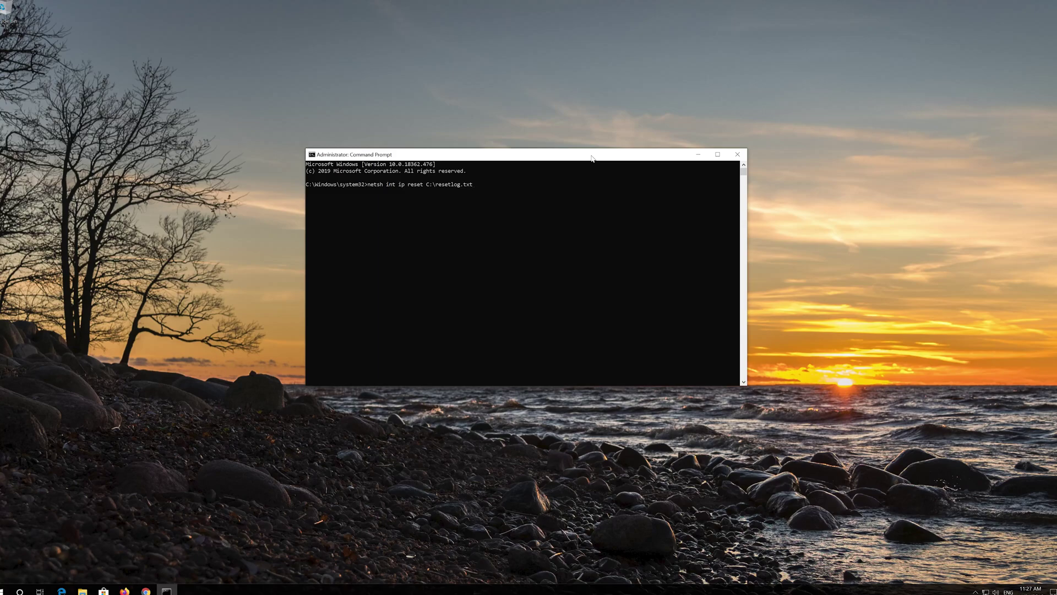
key(Return)
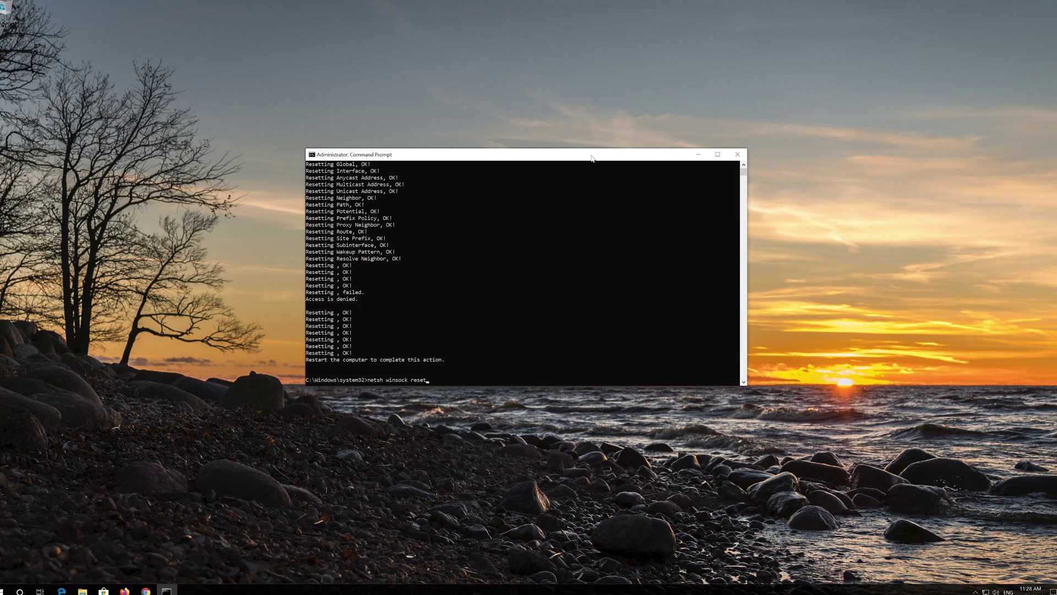
key(Return)
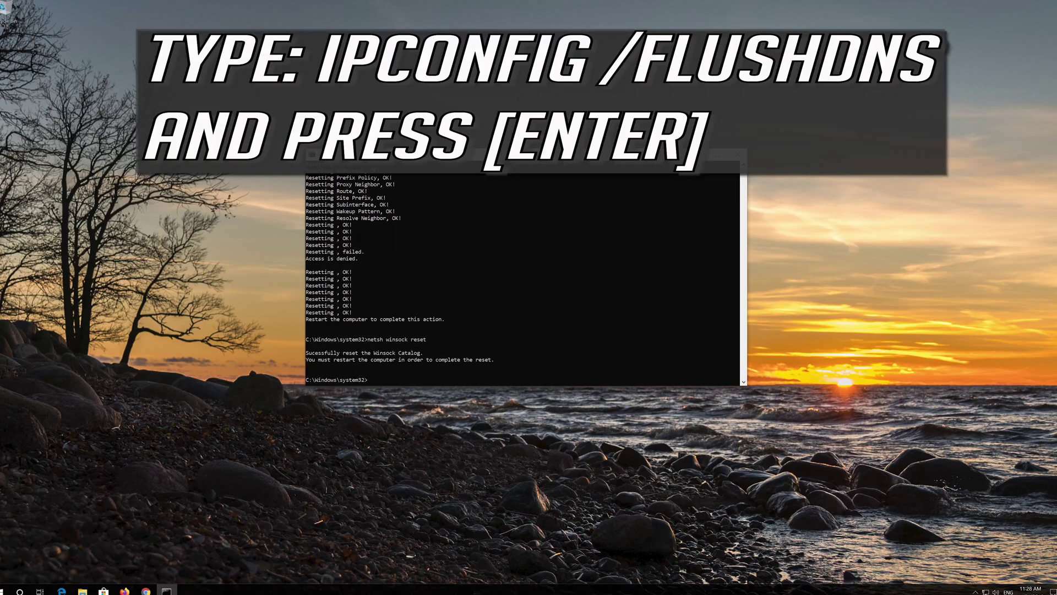
Step: Flush the DNS cache with ipconfig /flushdns, then exit Command Prompt
text(ipconfig /flushdns)
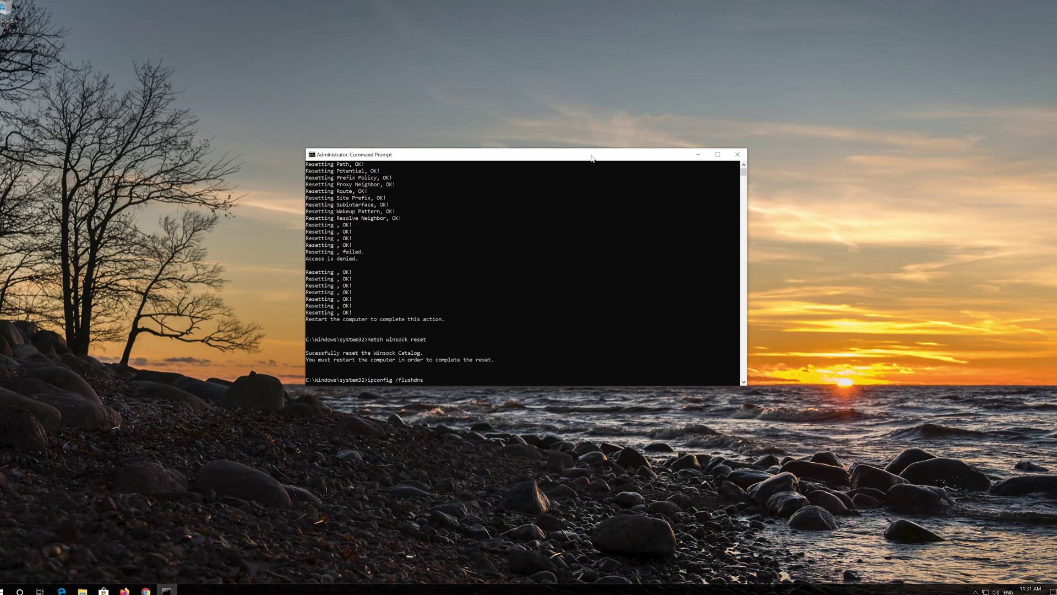
key(Return)
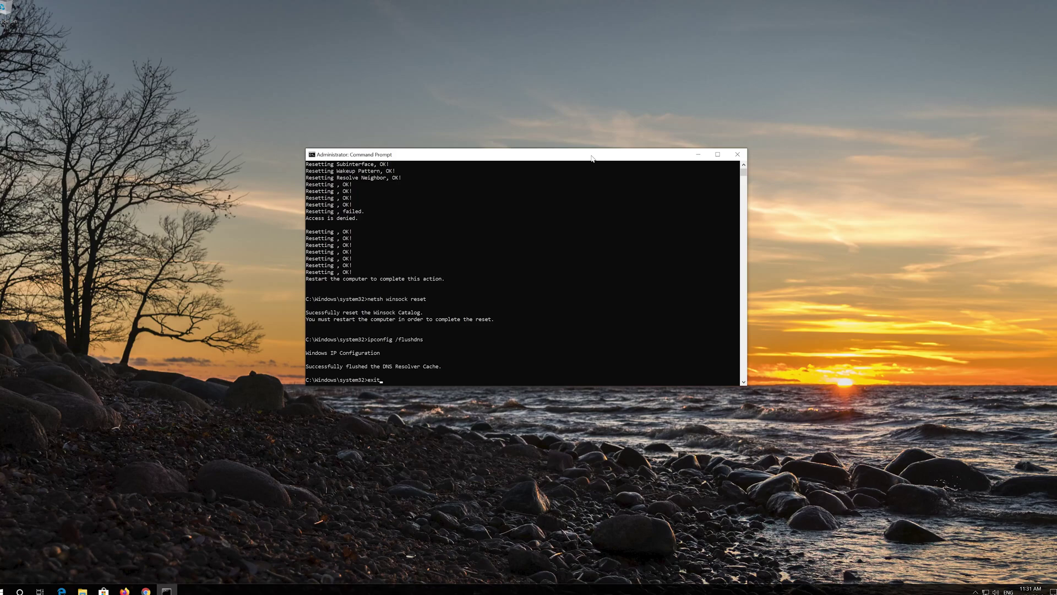
key(Return)
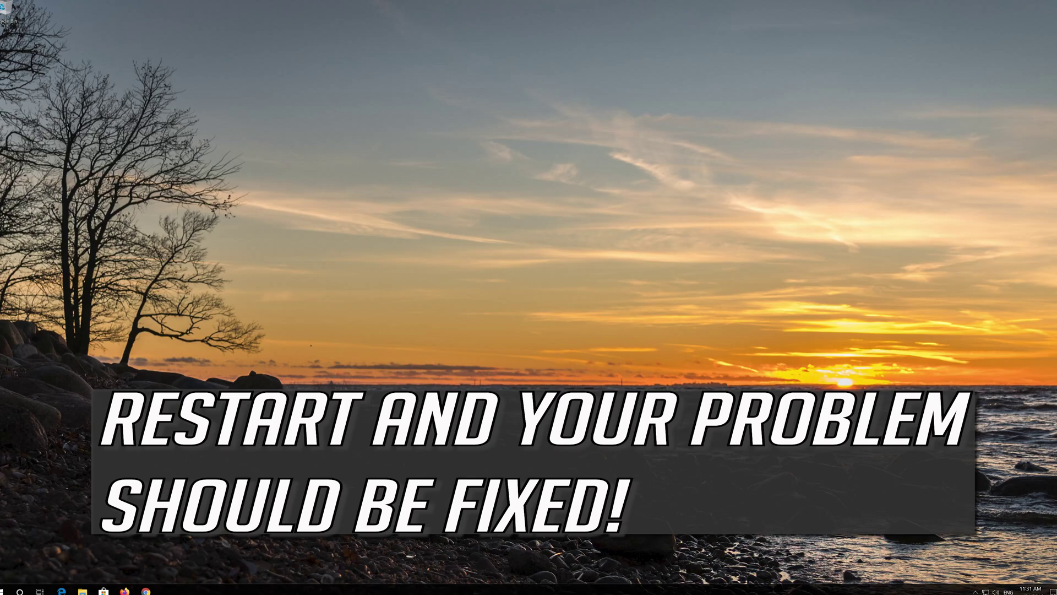
Step: Restart the computer from the Start menu's power options
click(5, 589)
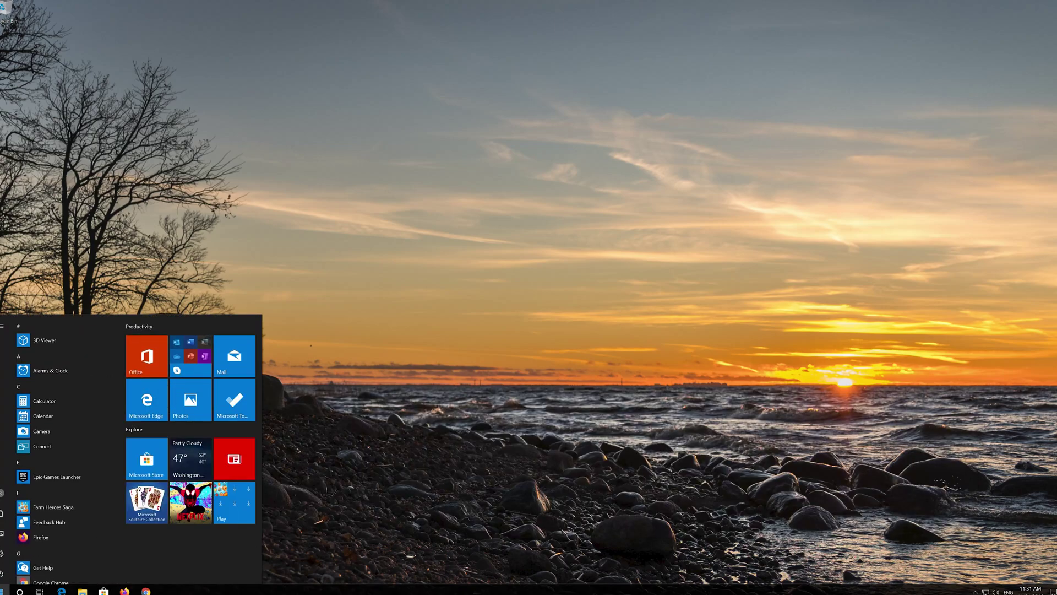
click(3, 574)
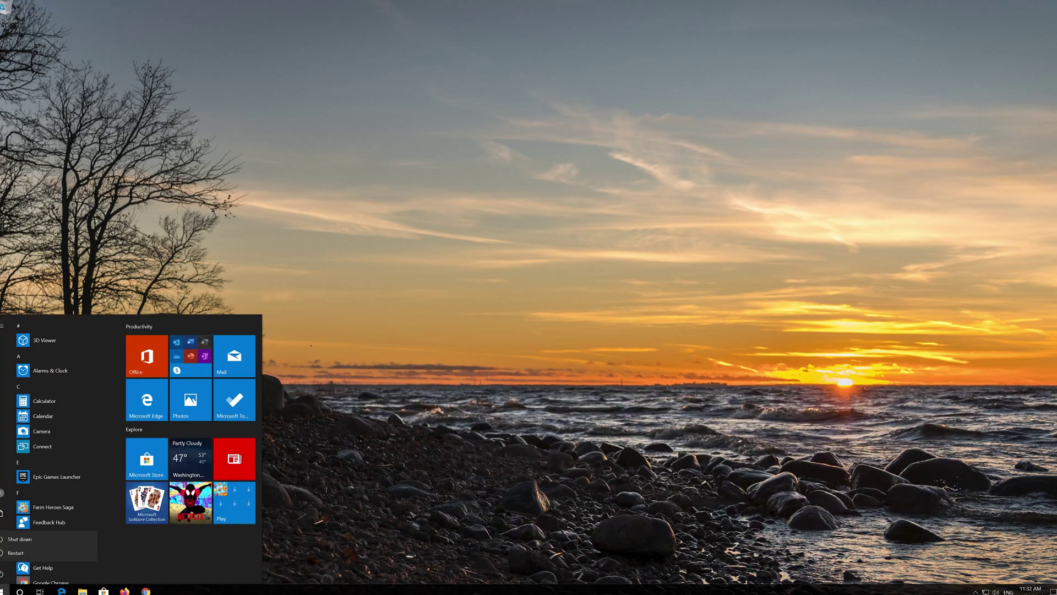
click(17, 552)
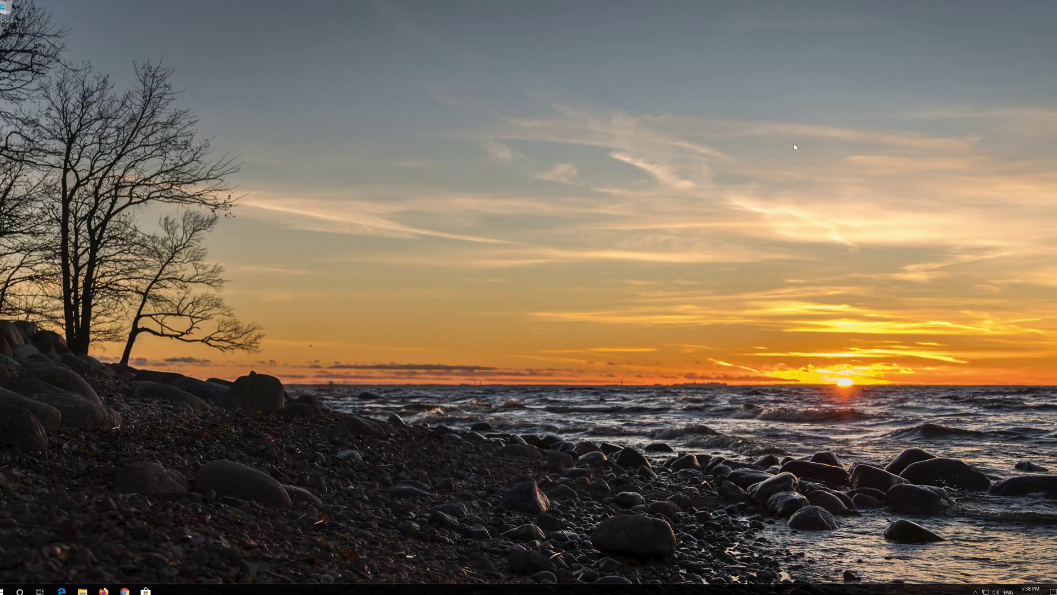
key(super)
Step: Open Control Panel's Network and Sharing Center adapter settings and select the Ethernet adapter
text(contro)
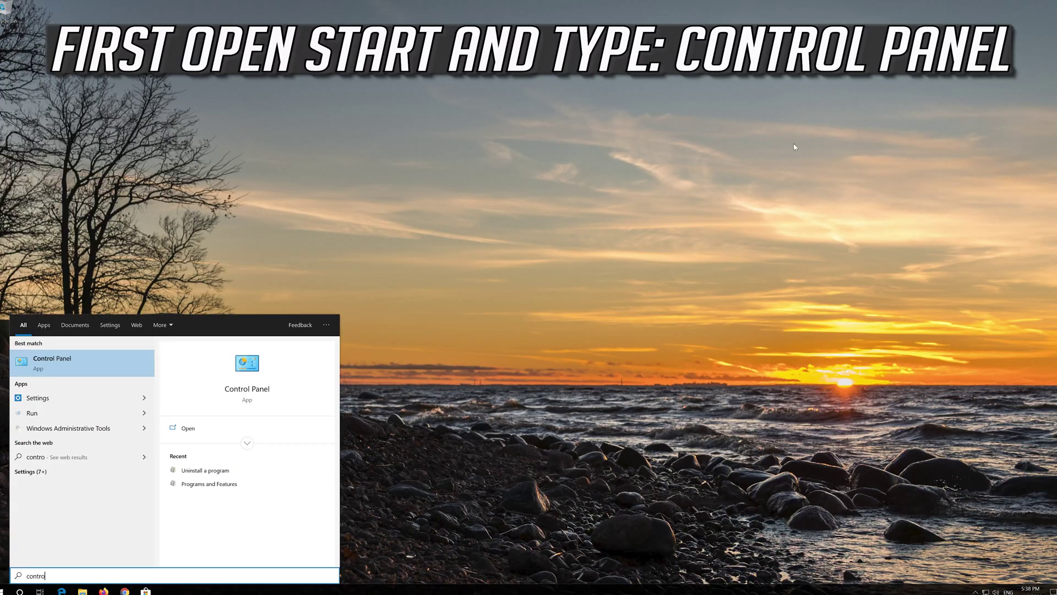
text(l panel)
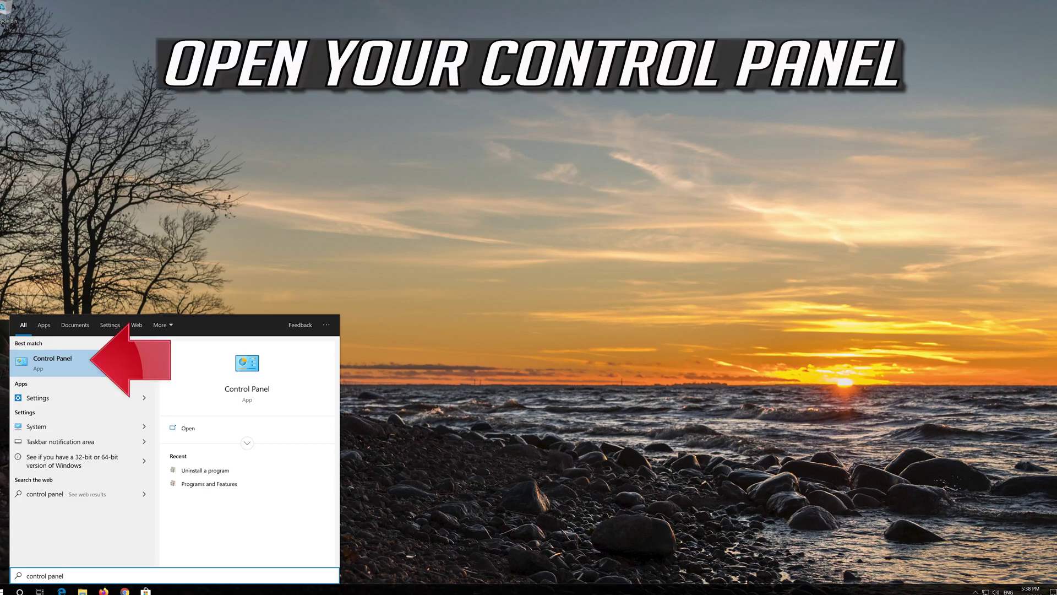
click(90, 366)
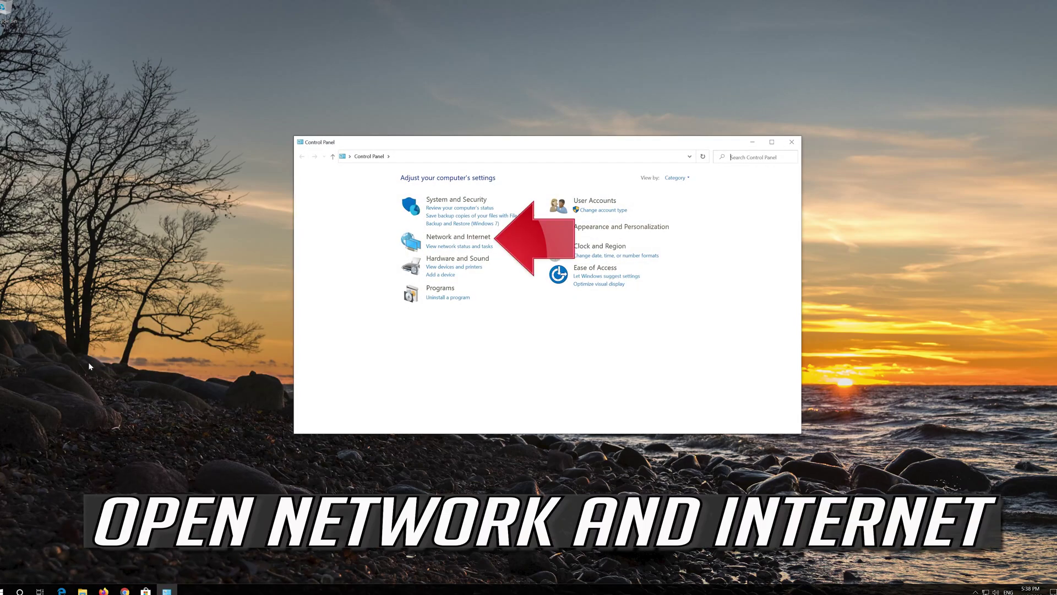
click(468, 238)
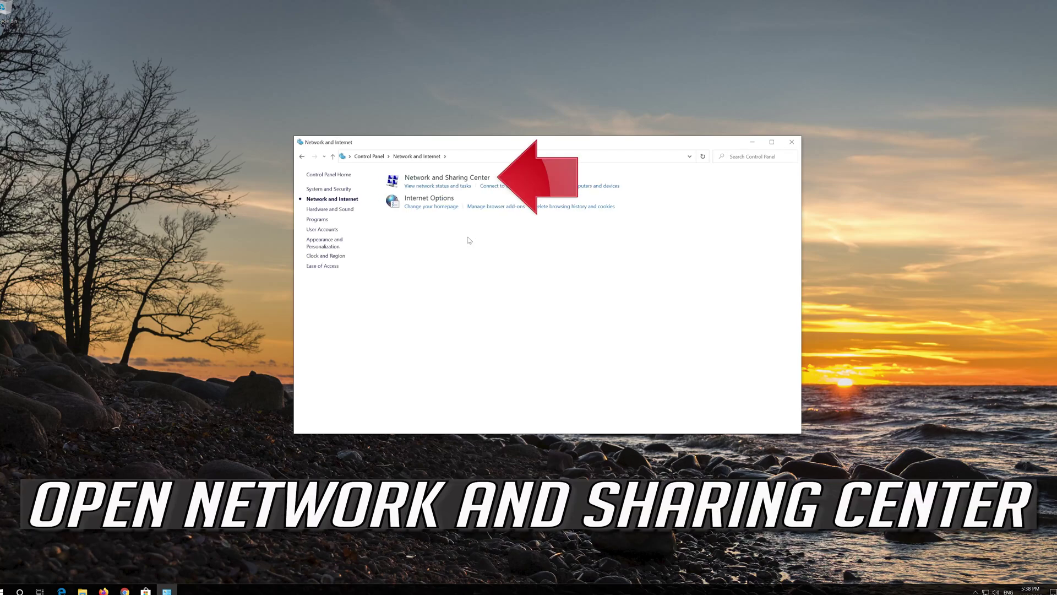
click(457, 180)
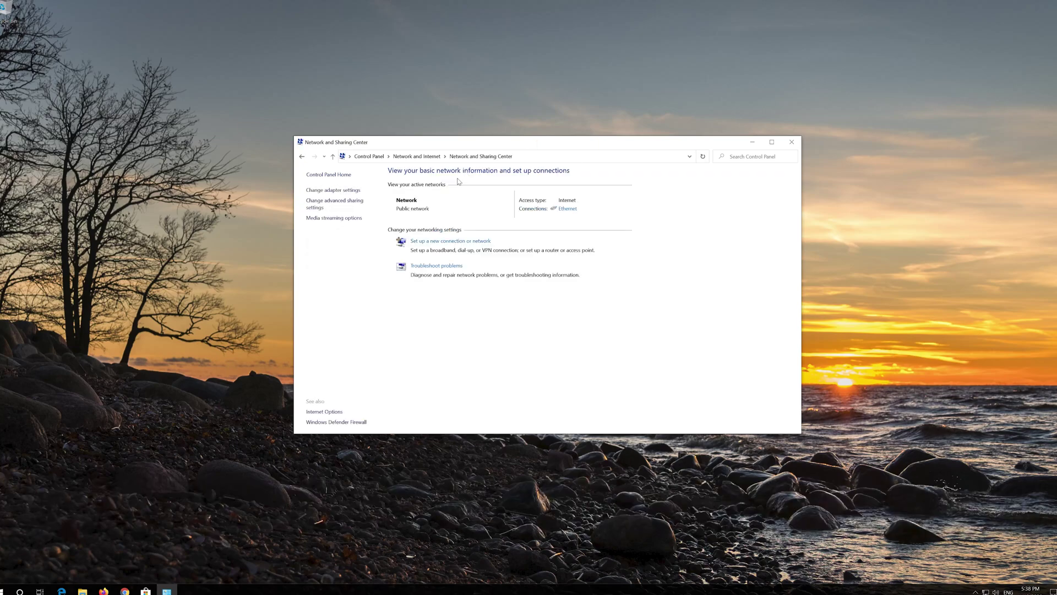
click(333, 191)
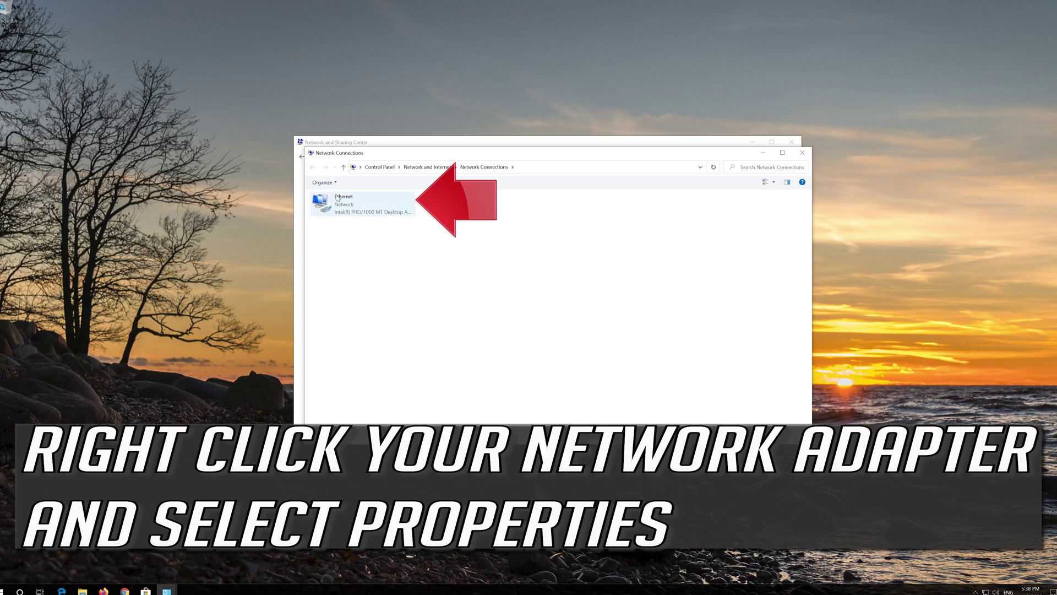
click(345, 202)
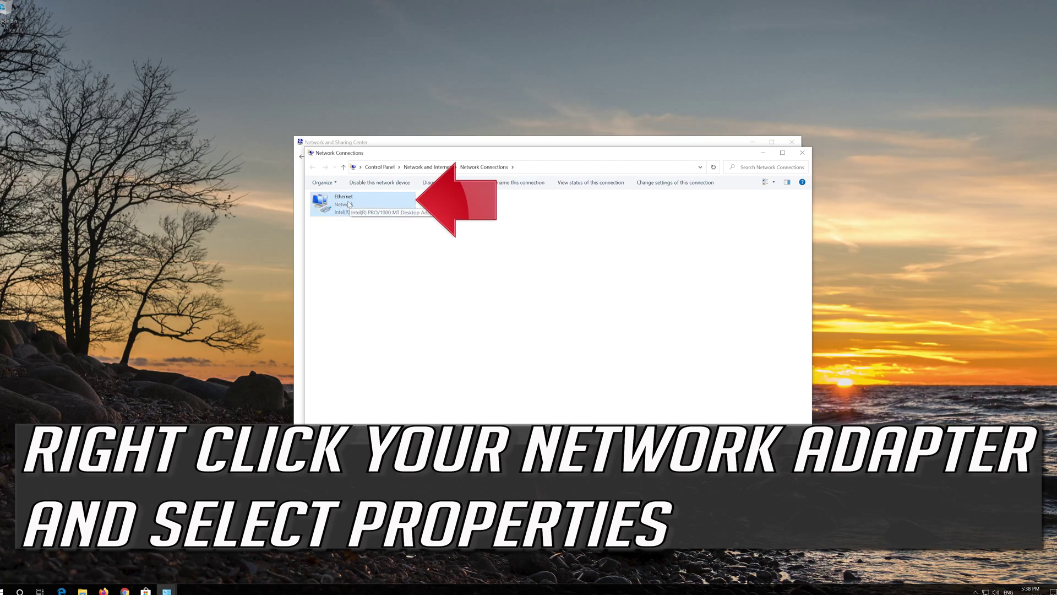
Step: Open Ethernet Properties and the Internet Protocol Version 4 (TCP/IPv4) properties
right_click(361, 205)
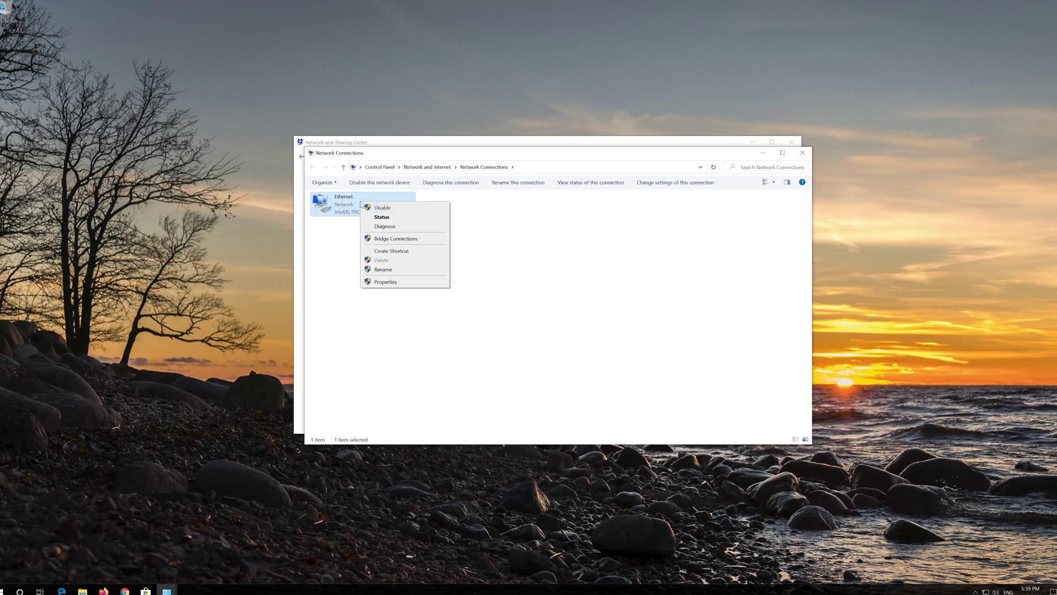
click(397, 284)
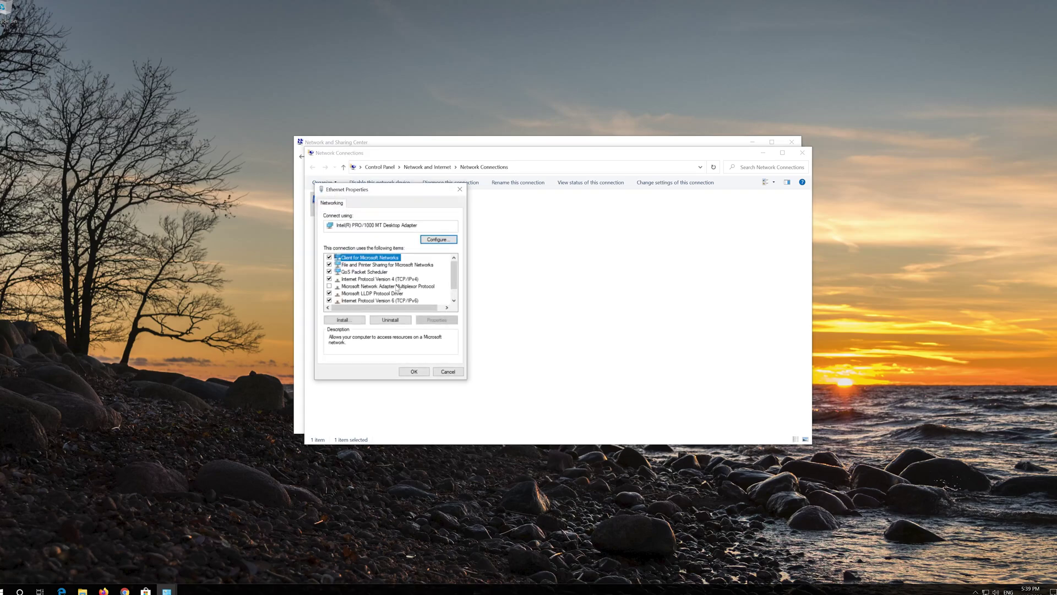
drag(388, 191, 555, 196)
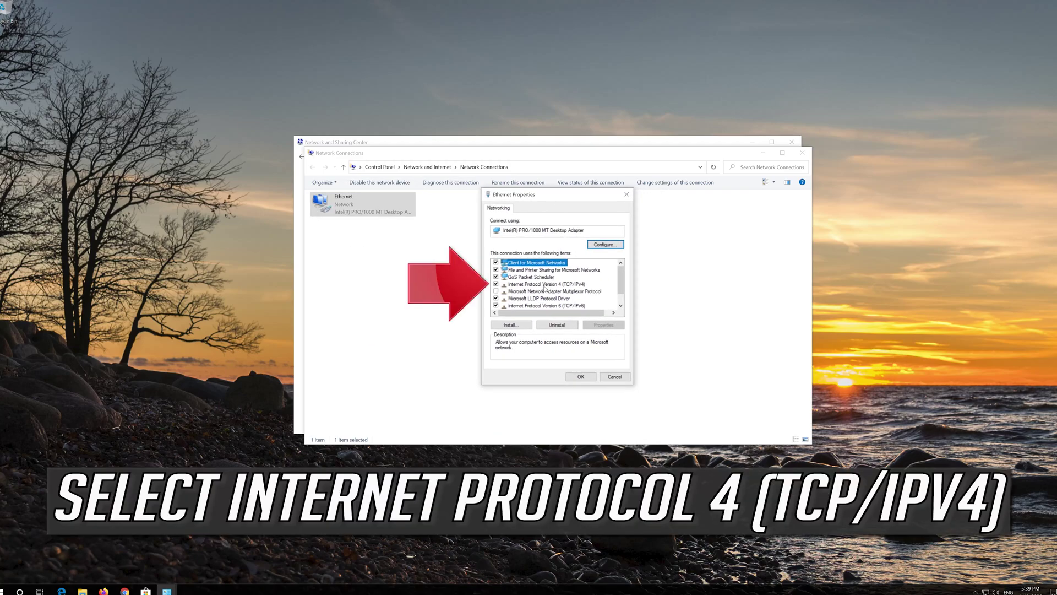
click(571, 284)
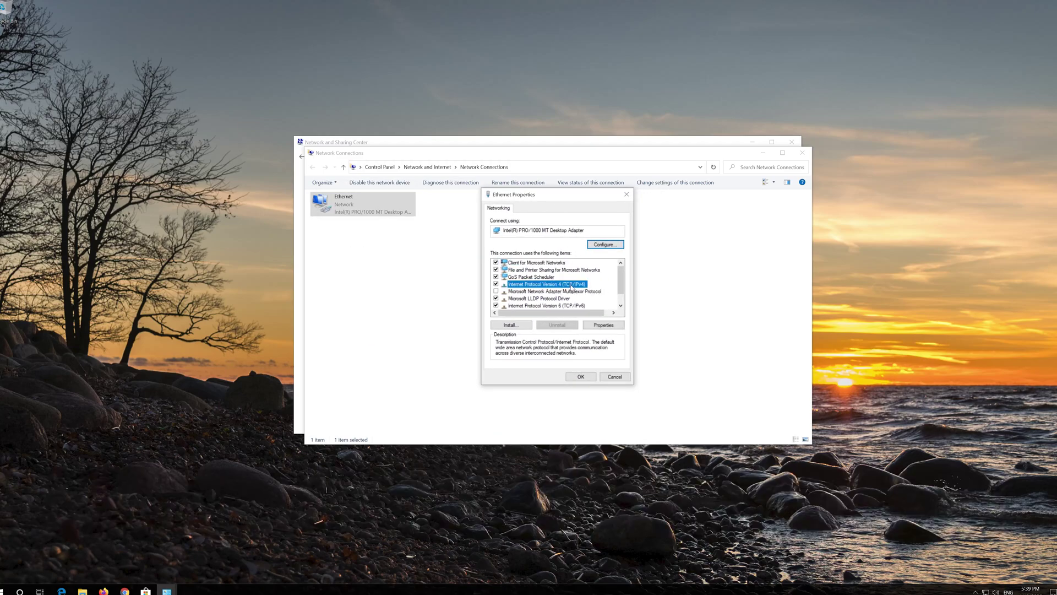
click(603, 325)
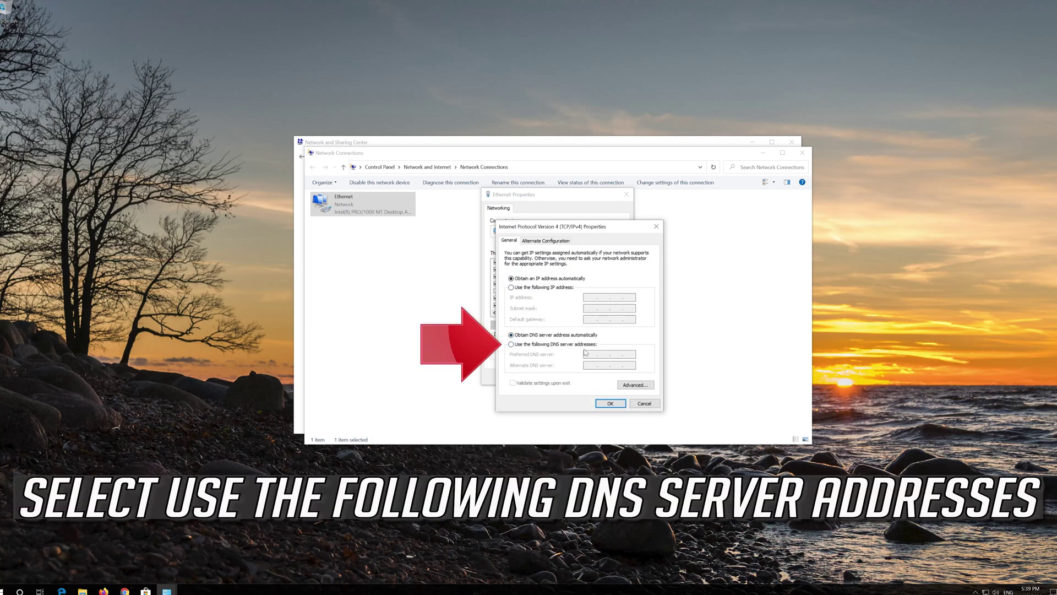
Step: Set manual DNS servers 1.1.1.1 and 1.0.0.1, save, and close Ethernet Properties
click(511, 345)
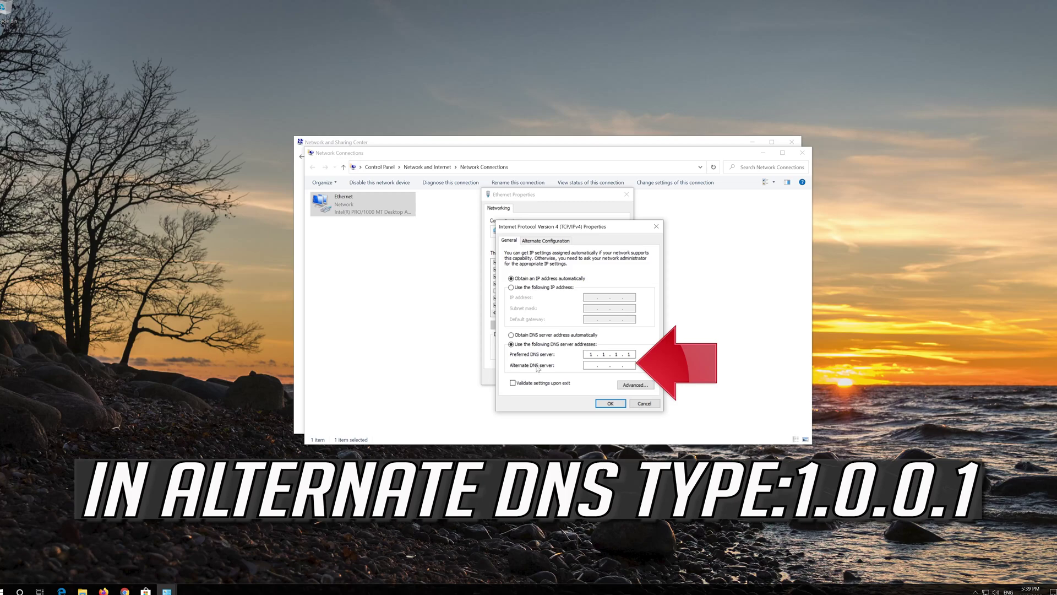
click(589, 364)
text(1.0.0.1)
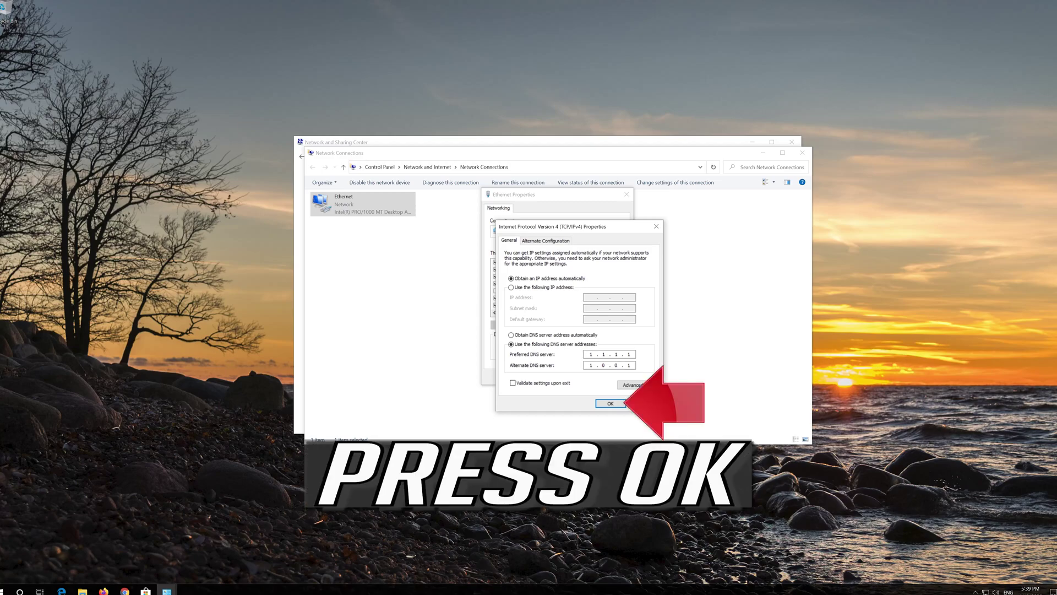
click(611, 403)
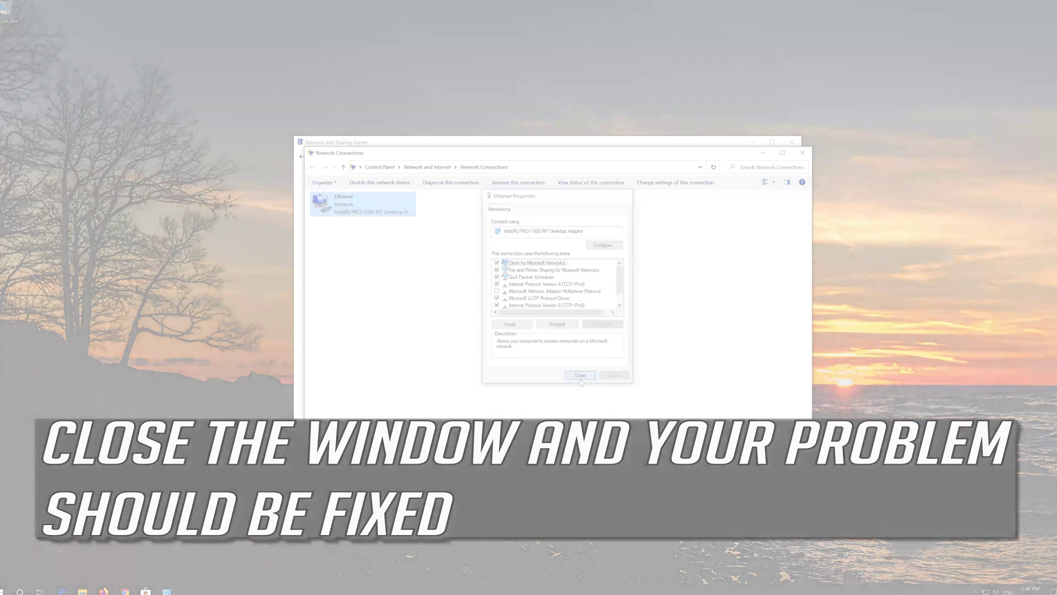
click(581, 378)
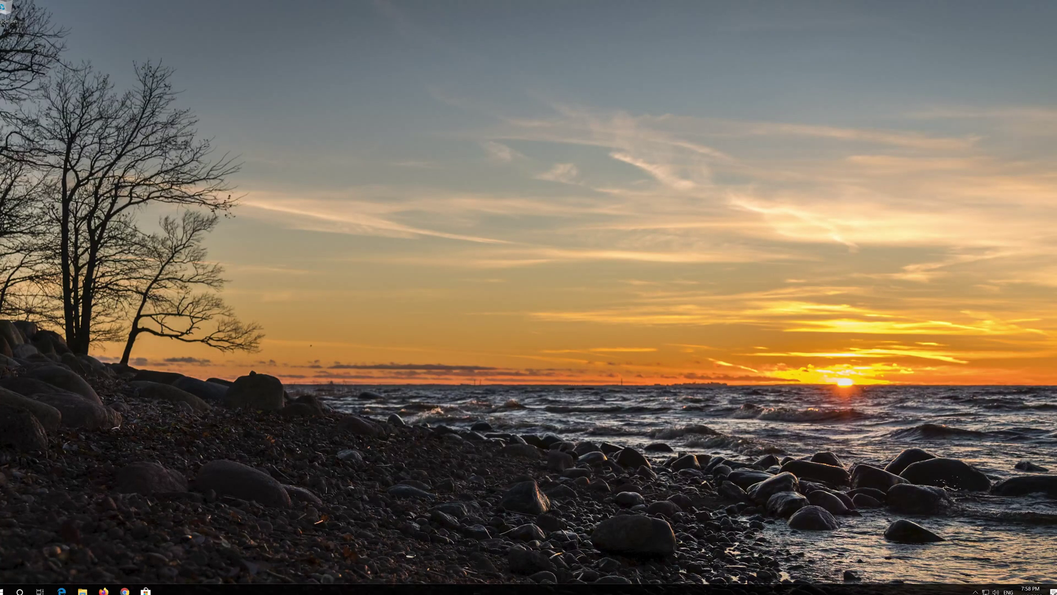
Step: Reopen Windows Settings from the Start menu and go to Network & Internet
click(5, 590)
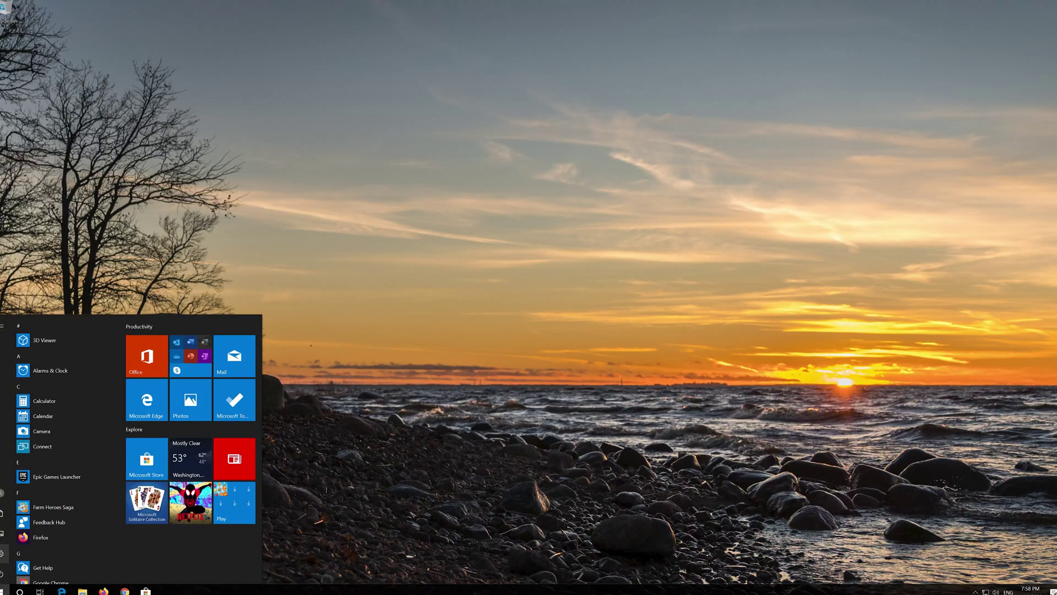
mouse_move(5, 554)
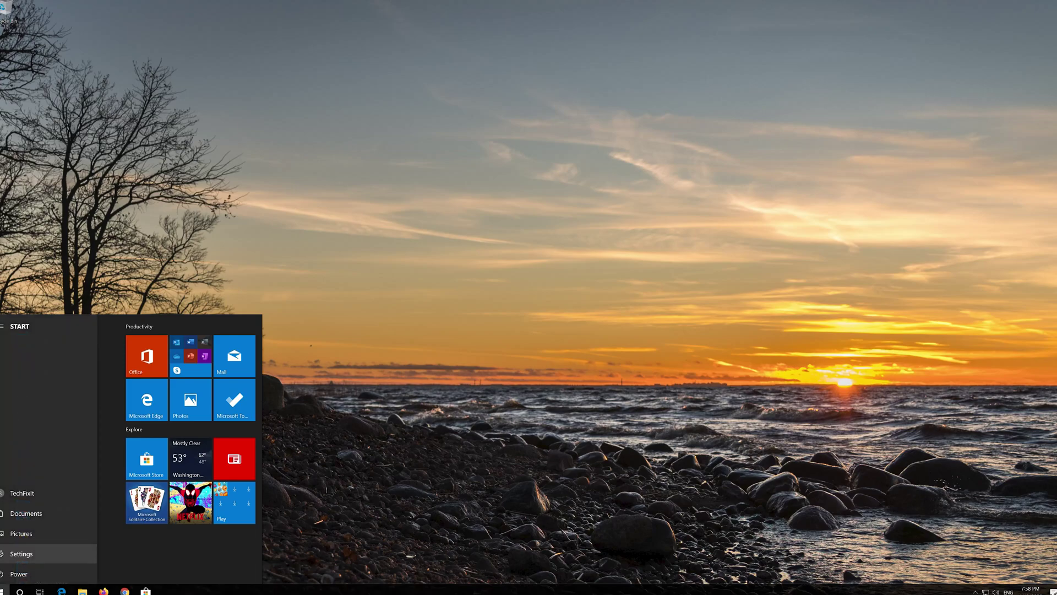
click(25, 555)
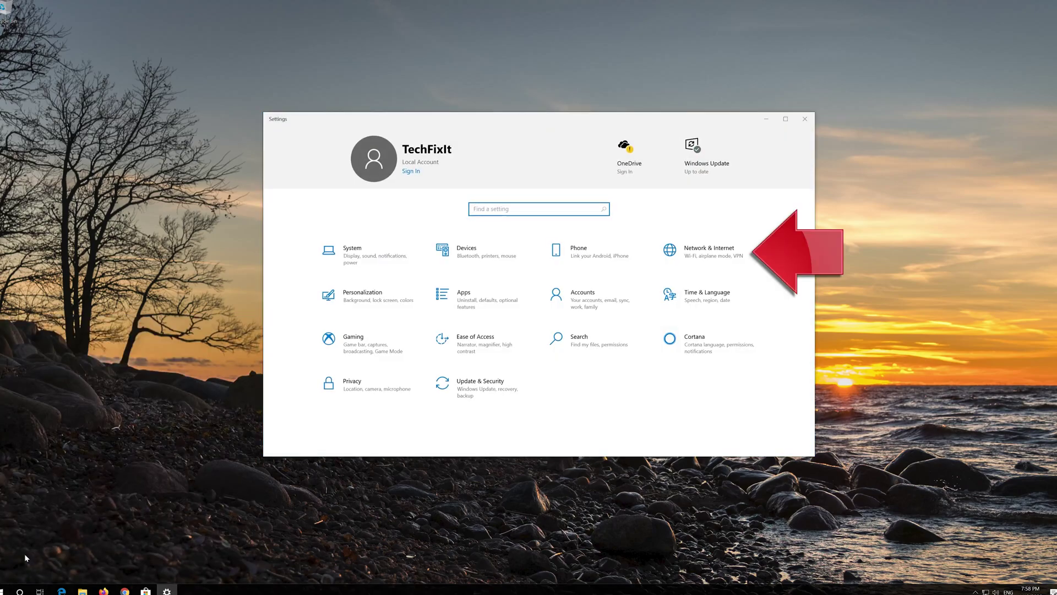
click(708, 257)
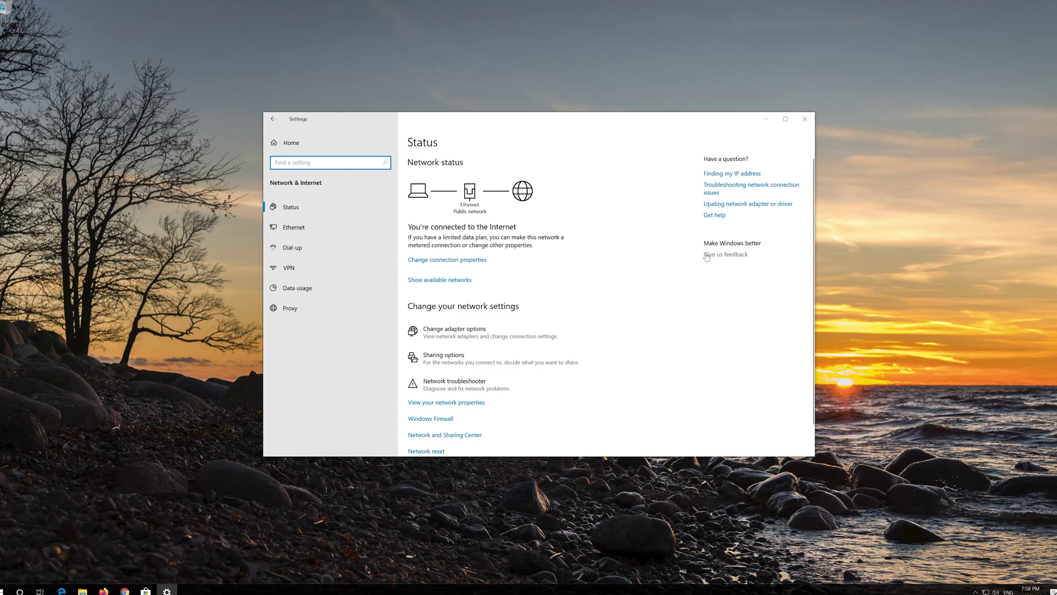
Step: Run Network reset from the Status page, confirm it, dismiss the sign-out notice, and close Settings
scroll(707, 257, down, 1)
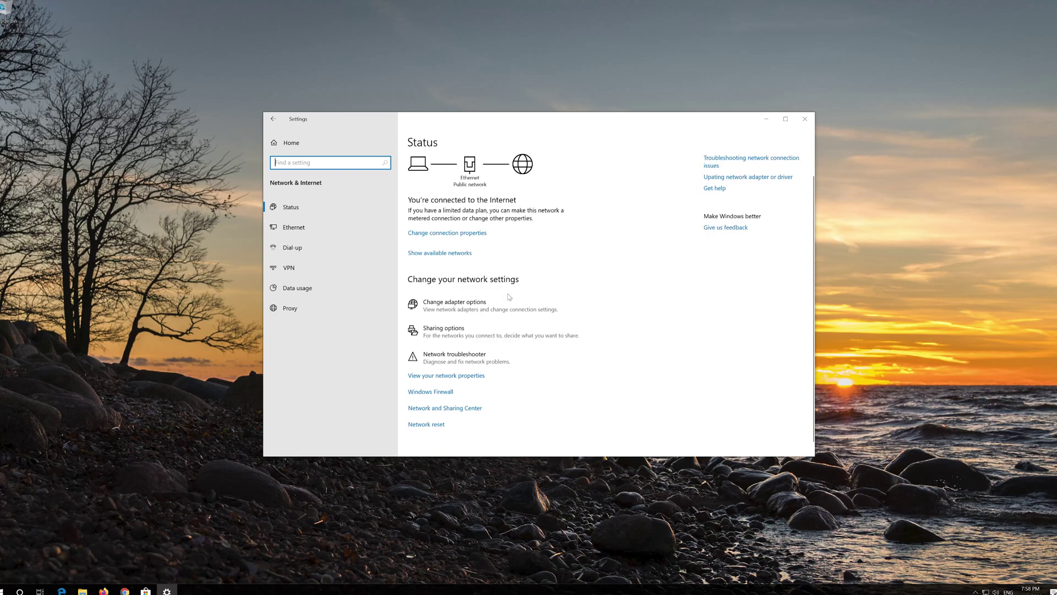
click(439, 419)
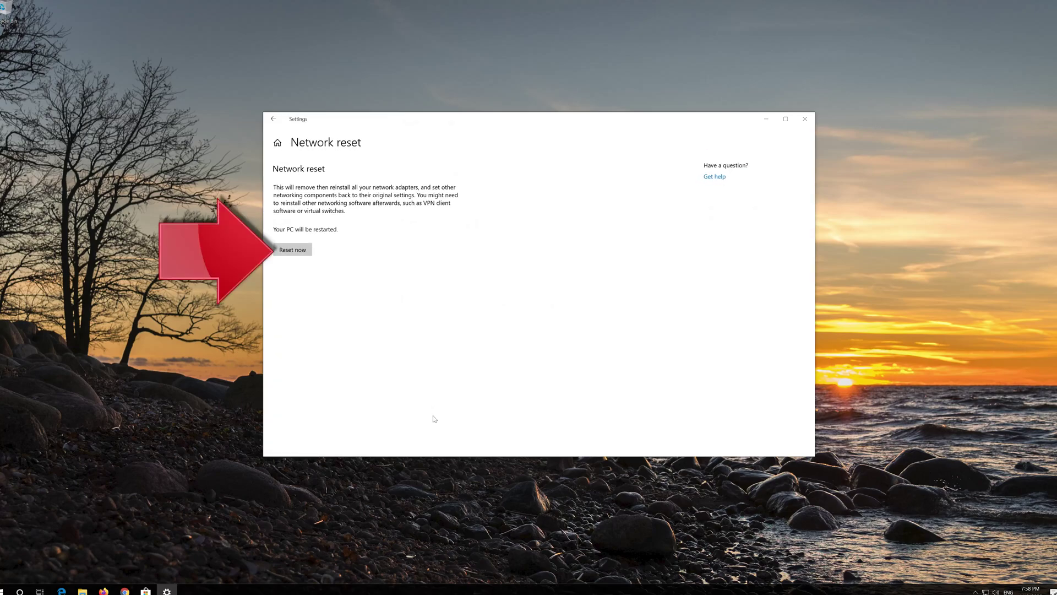
click(286, 252)
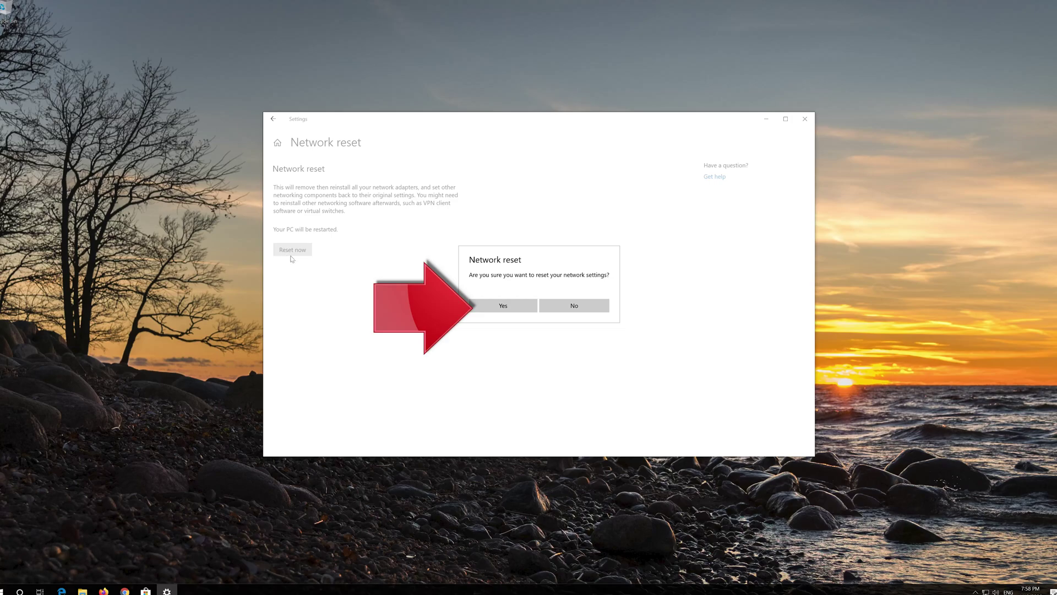
click(502, 306)
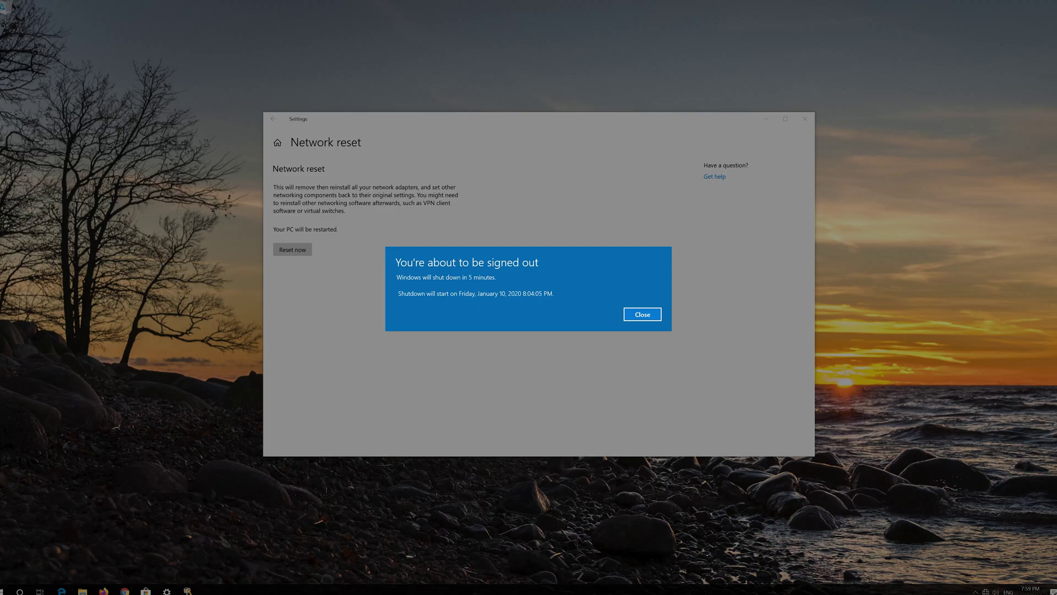
click(658, 316)
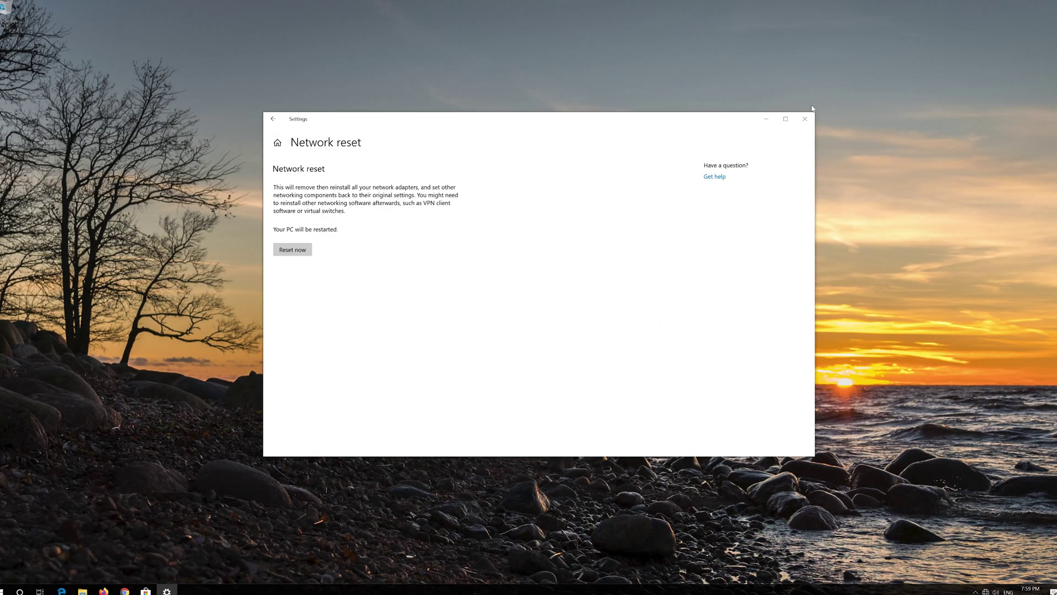
click(805, 118)
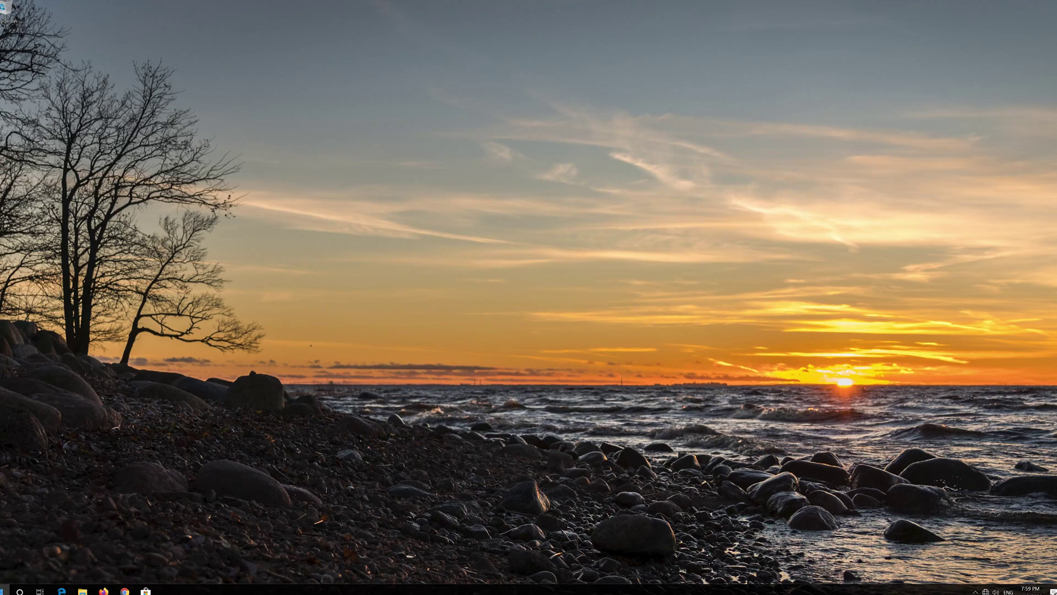
Step: Restart the PC from Start's power options, then allow discoverability in the Networks panel
click(5, 590)
mouse_move(2, 572)
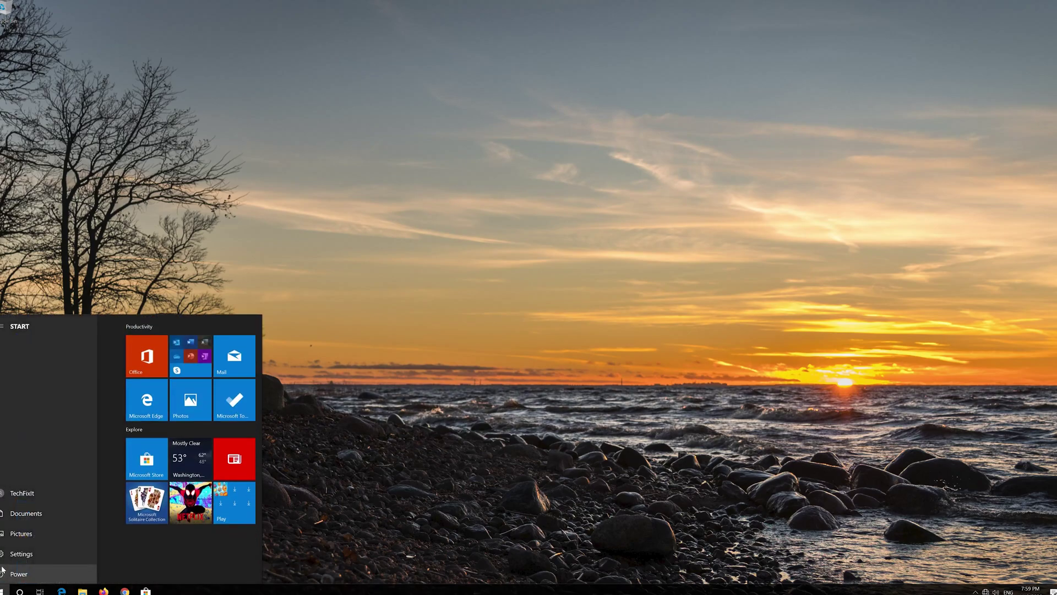
click(4, 573)
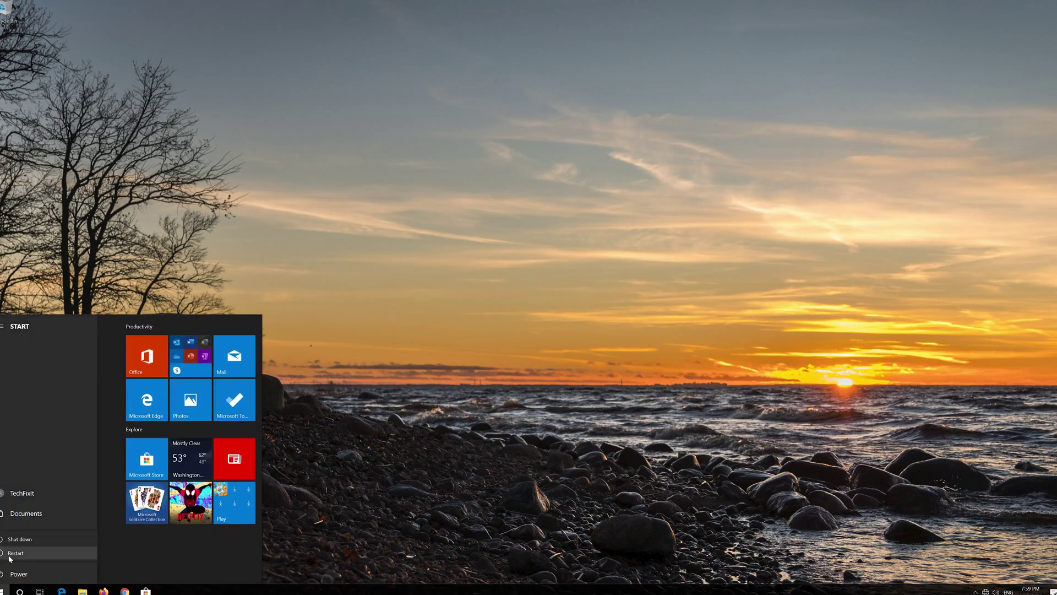
click(11, 552)
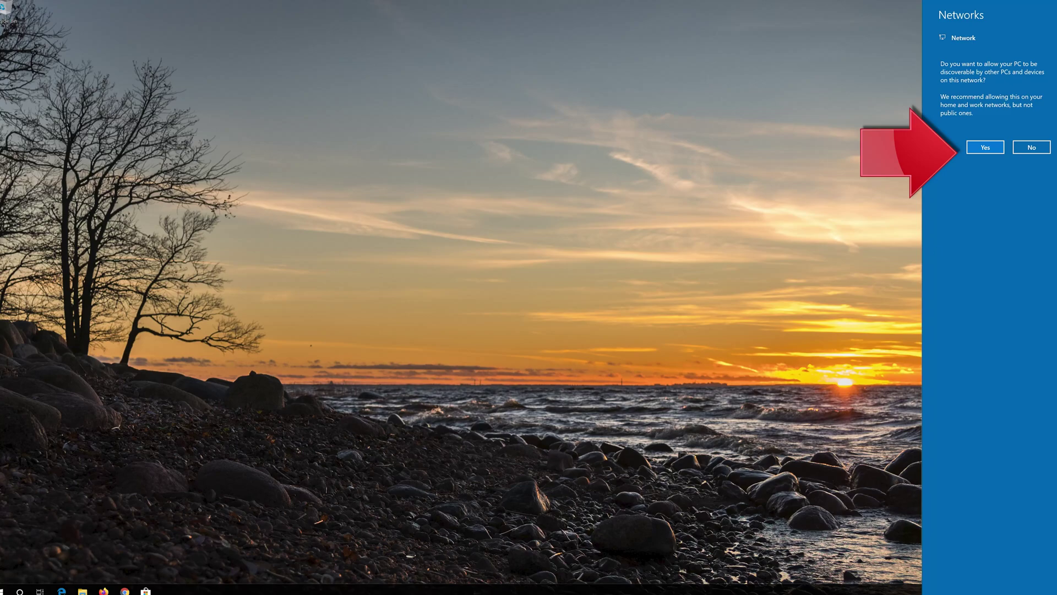
click(985, 147)
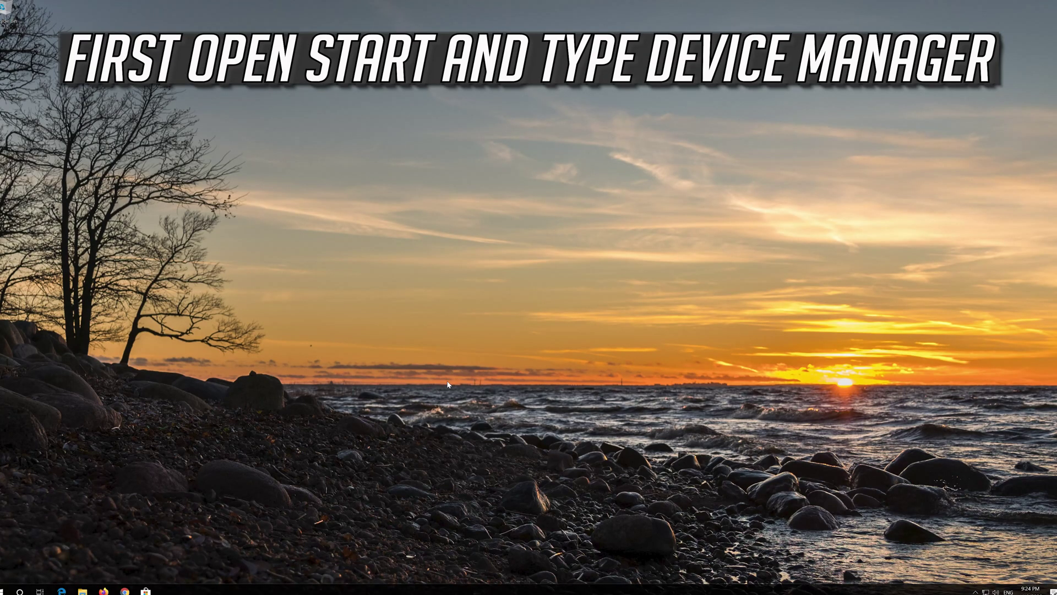
Step: Search 'device manager' from Start, launch it, and drag its window to the screen centre
key(super)
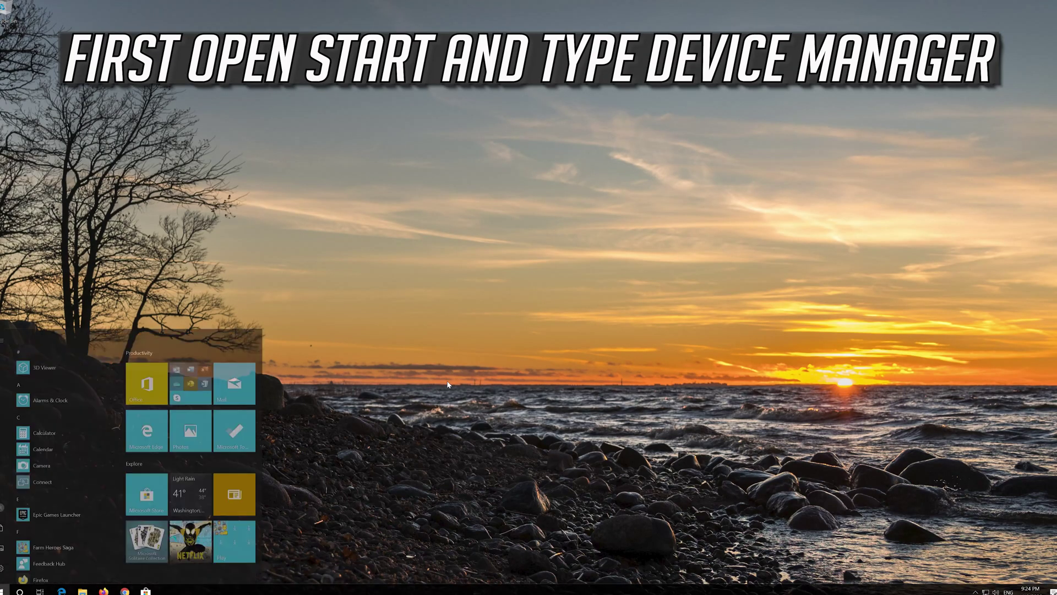
text(device manager)
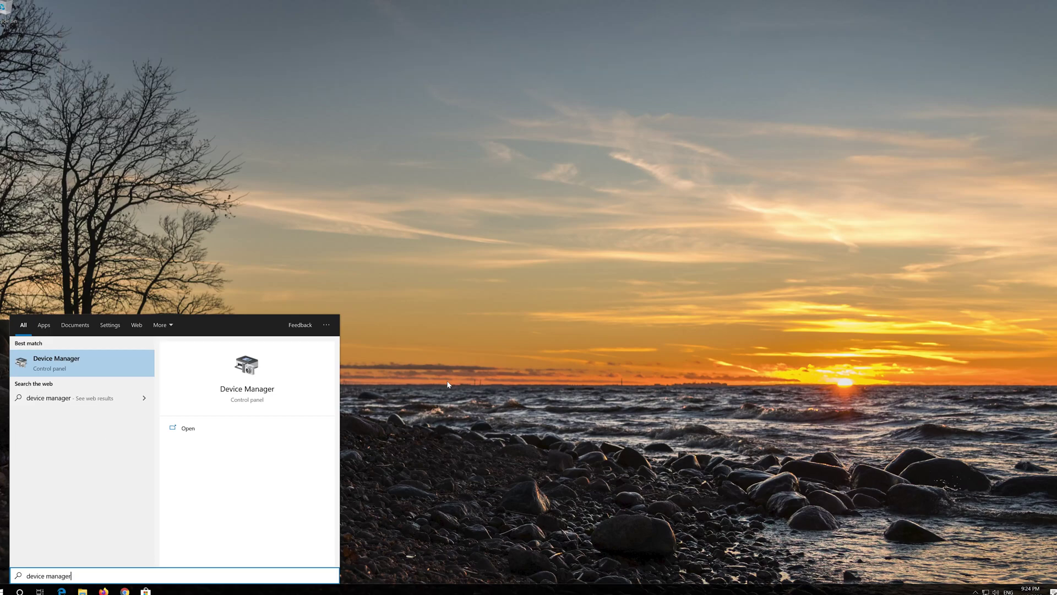
click(70, 364)
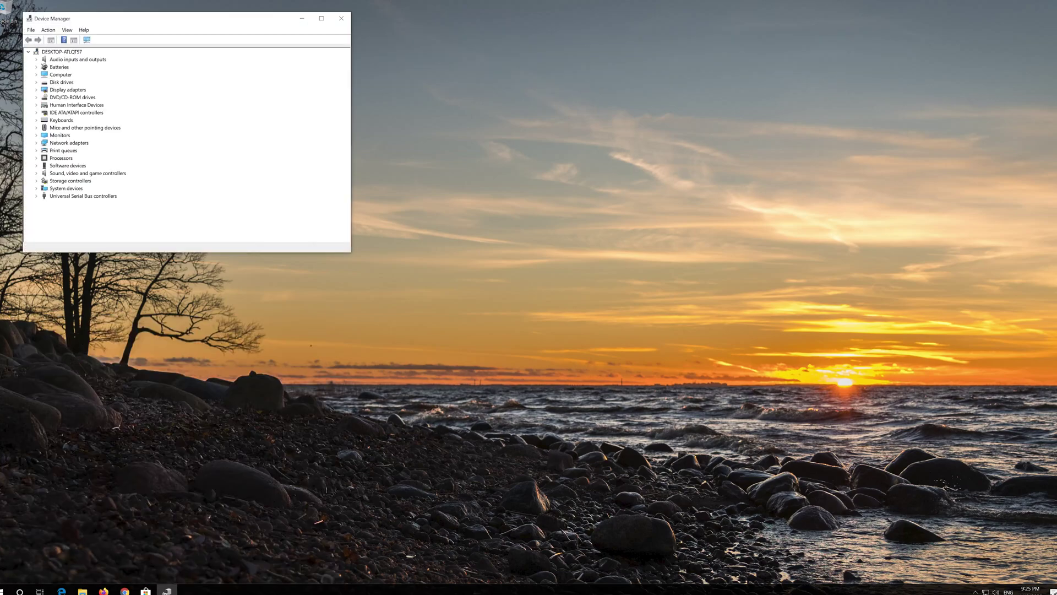
drag(187, 23, 473, 138)
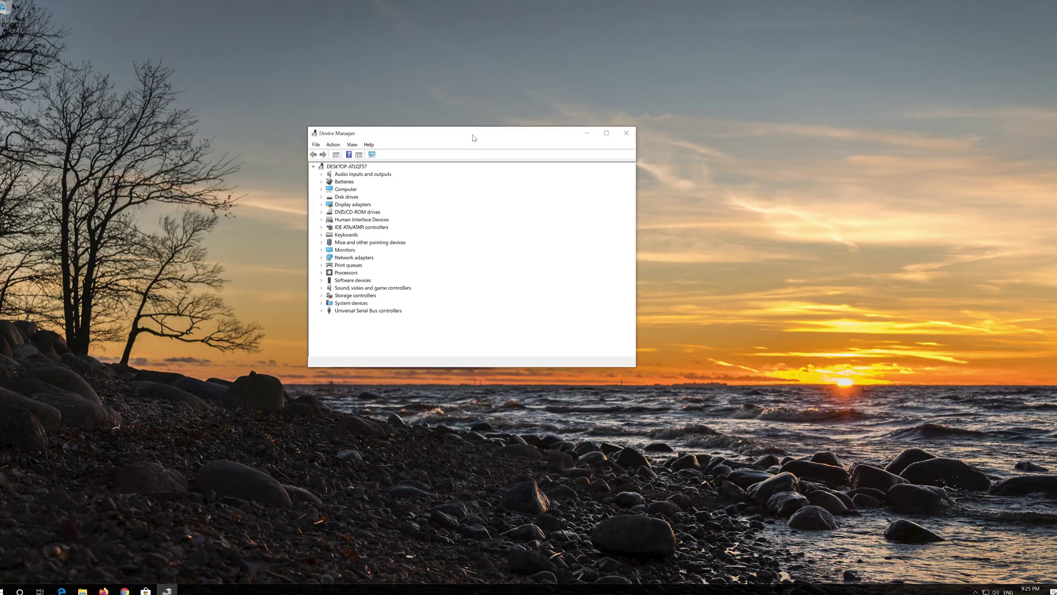
Step: Uninstall the Intel(R) PRO/1000 MT Desktop Adapter under Network adapters, then close Device Manager
click(321, 257)
click(345, 266)
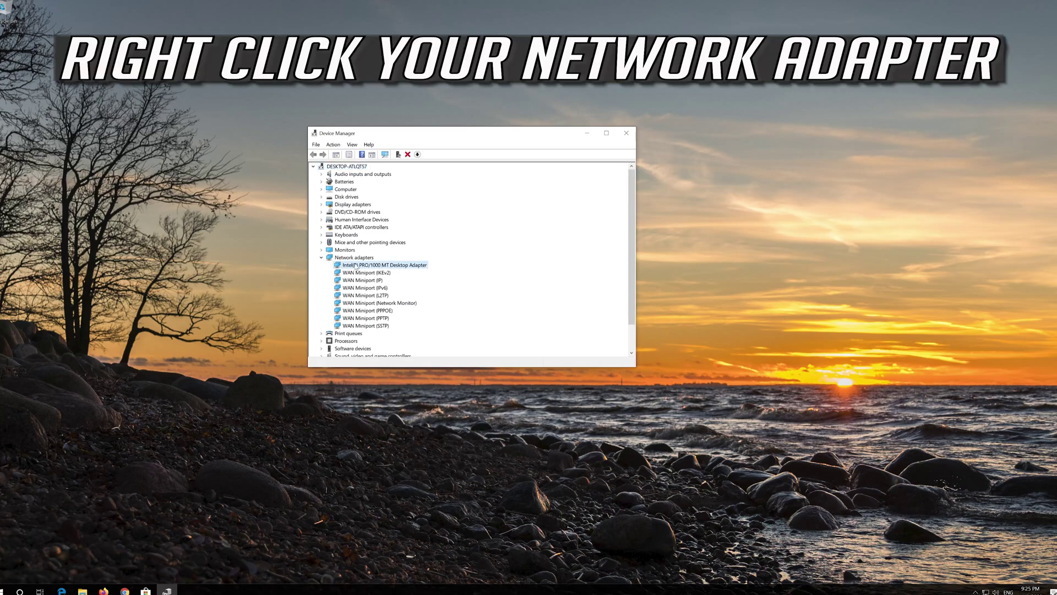
right_click(389, 266)
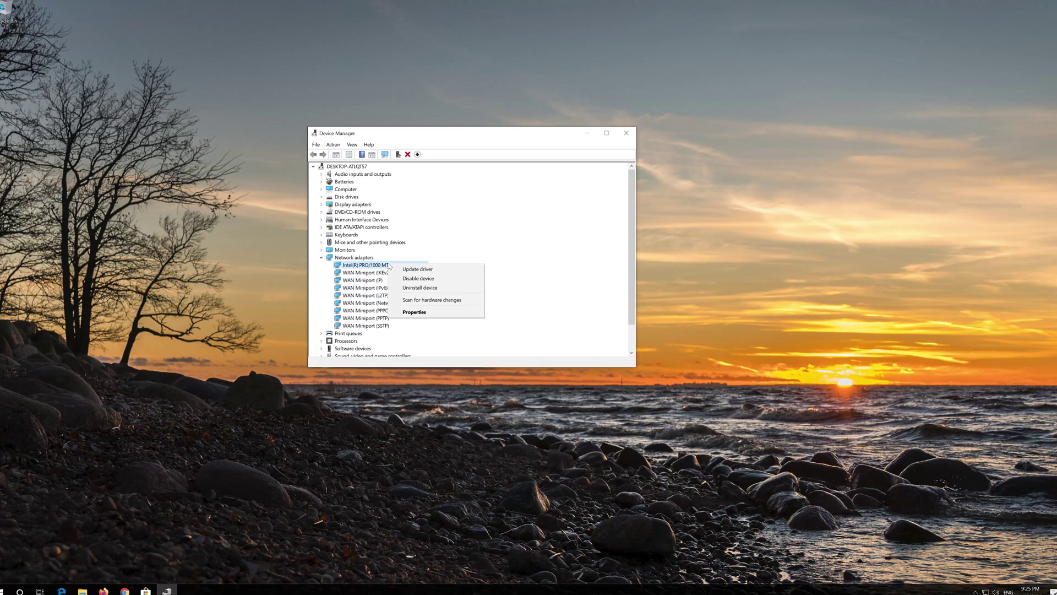
click(440, 288)
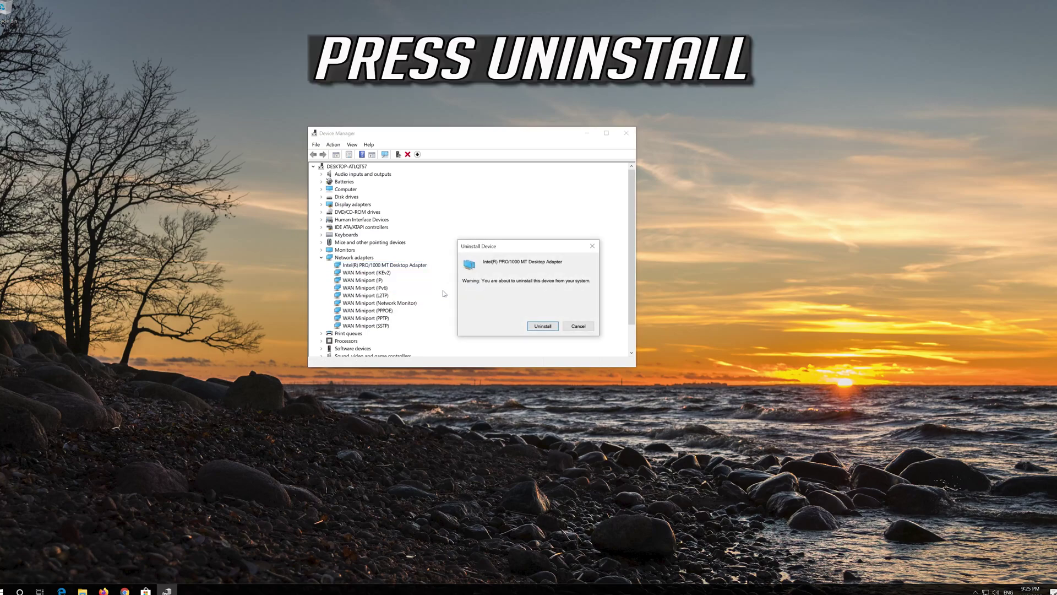
click(542, 326)
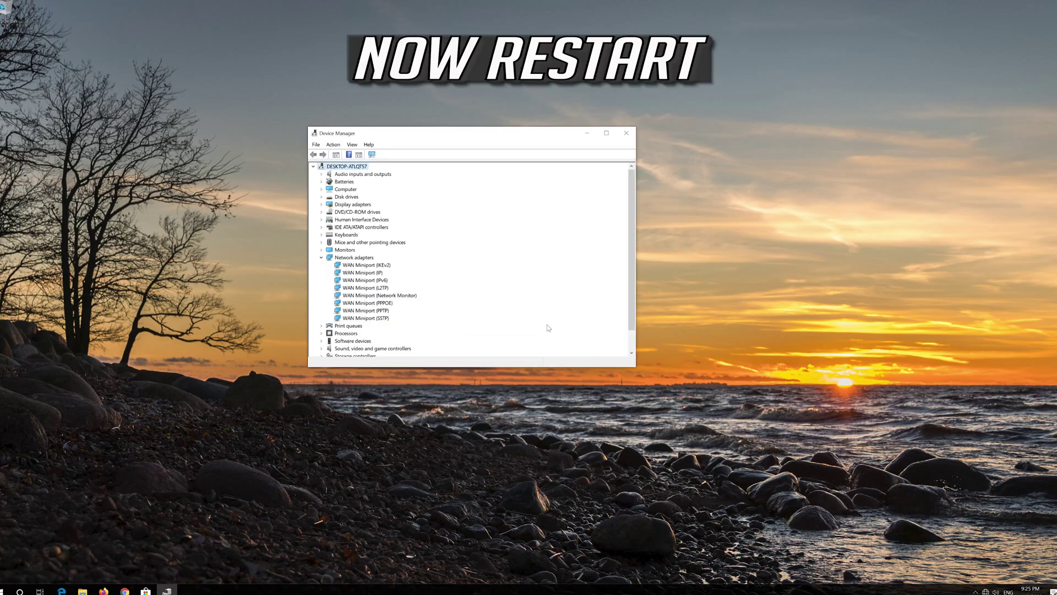
click(627, 133)
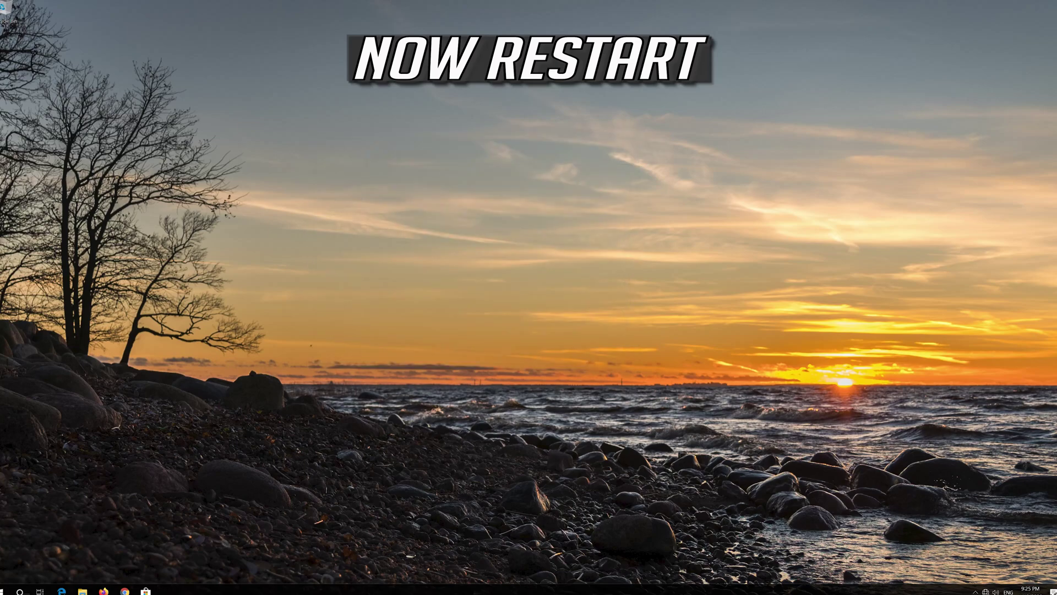
Step: Restart the PC from Start's power menu, then launch Firefox to check that Google loads
click(5, 589)
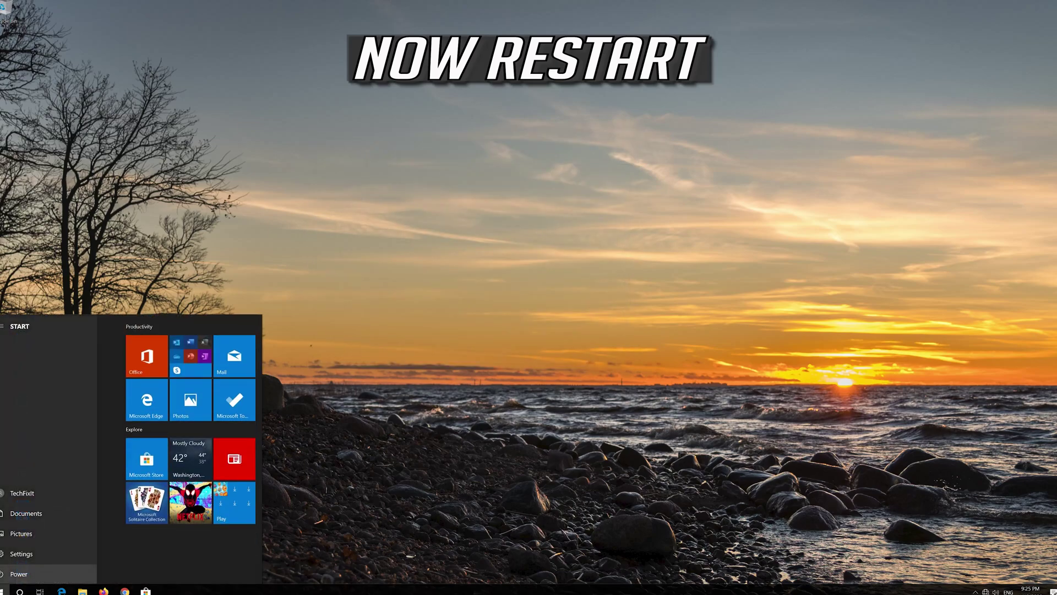
click(16, 573)
click(14, 558)
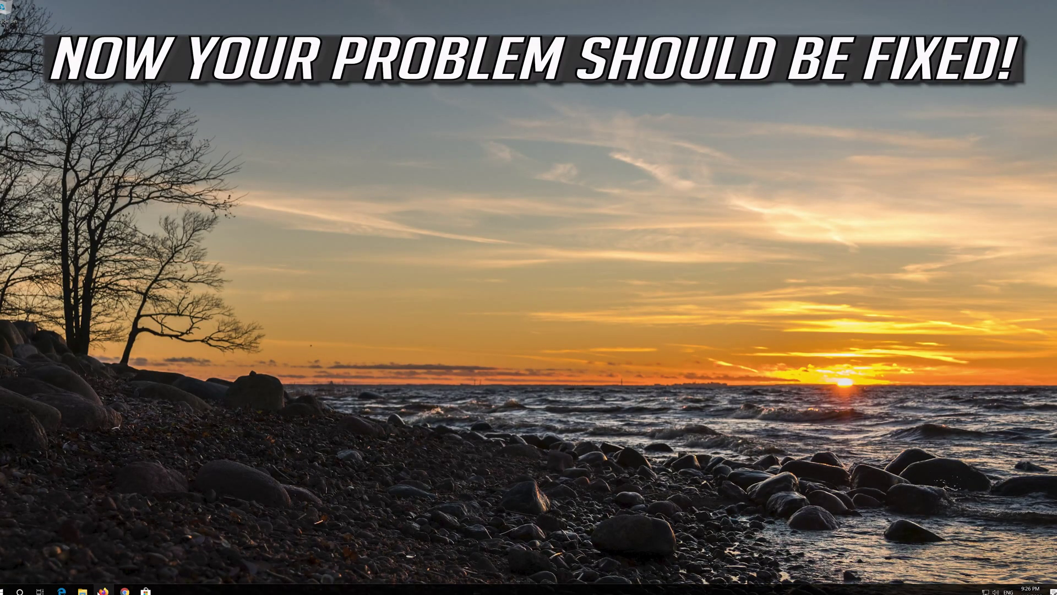
click(104, 590)
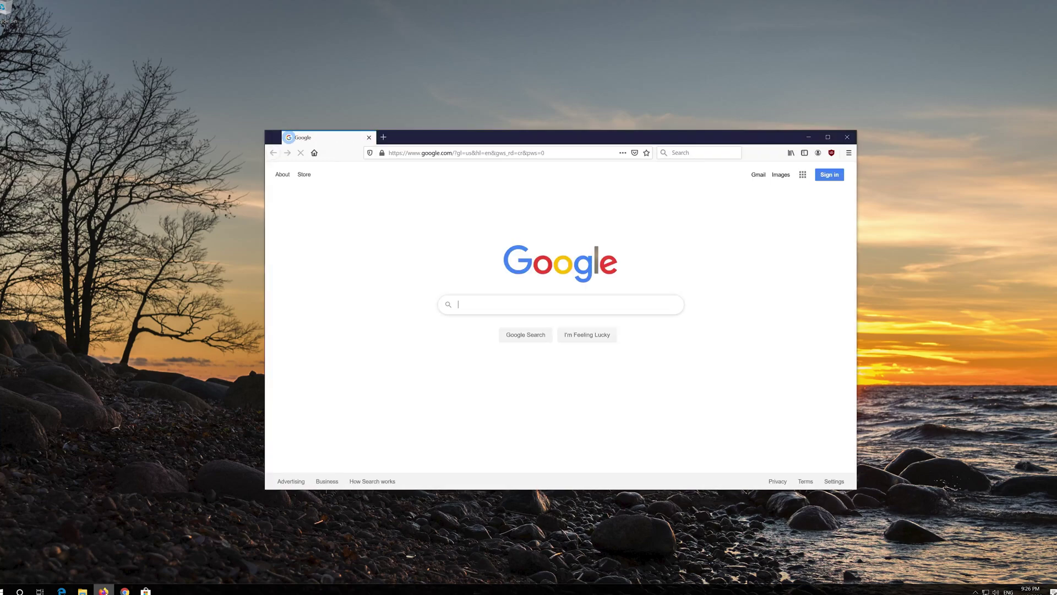